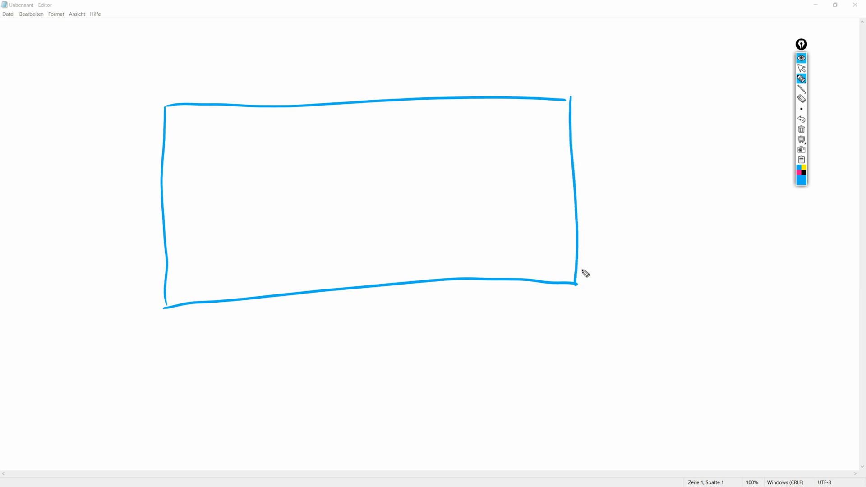
Draw a hilly outline in pink along the frame's lower edge, with an oval sitting near its crest
click(799, 174)
mouse_move(807, 105)
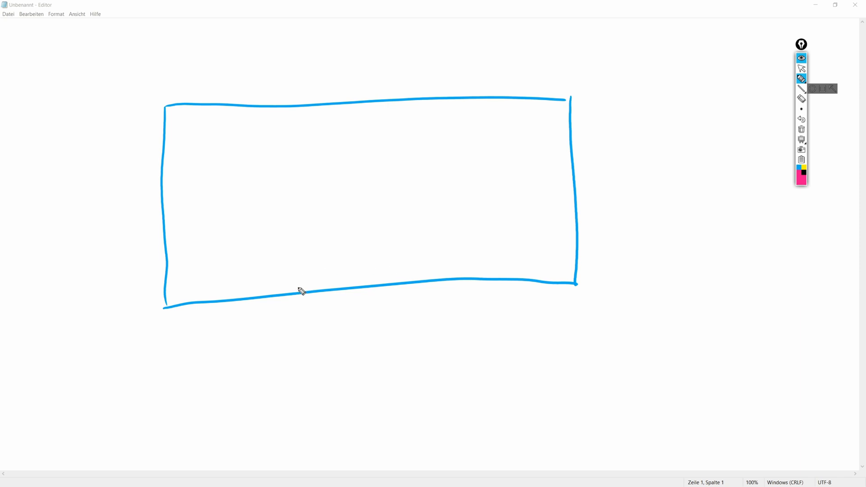
mouse_move(294, 291)
mouse_down()
mouse_move(306, 232)
mouse_move(329, 198)
mouse_move(440, 237)
mouse_move(476, 272)
mouse_move(502, 278)
mouse_up()
mouse_move(379, 167)
mouse_down()
mouse_move(359, 197)
mouse_move(367, 161)
mouse_up()
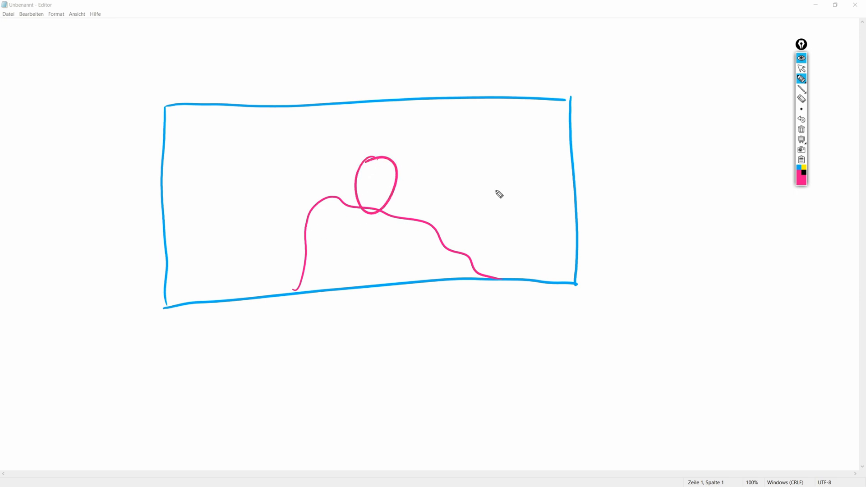
Add a two-line vertical band down to the hill's peak and a diagonal band running behind the oval to the frame's lower-right corner
mouse_move(329, 196)
mouse_down()
mouse_move(329, 111)
mouse_move(341, 181)
mouse_move(347, 108)
mouse_up()
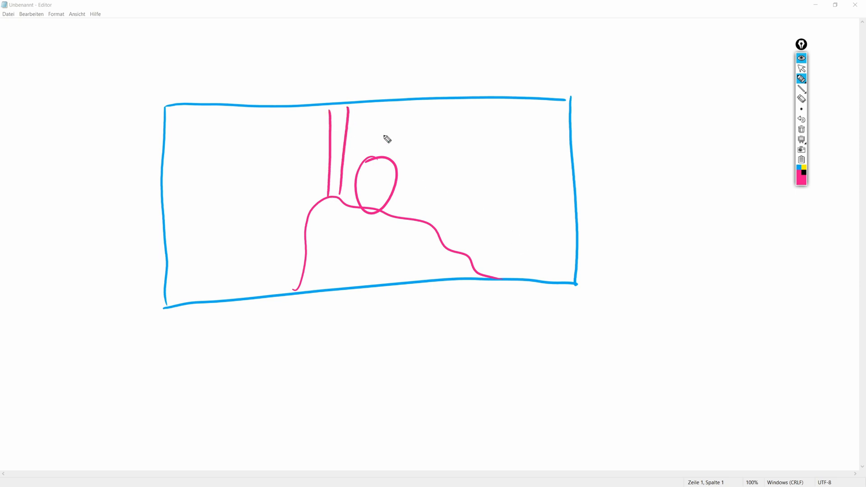
drag(346, 122, 558, 247)
drag(400, 189, 553, 265)
drag(343, 168, 355, 172)
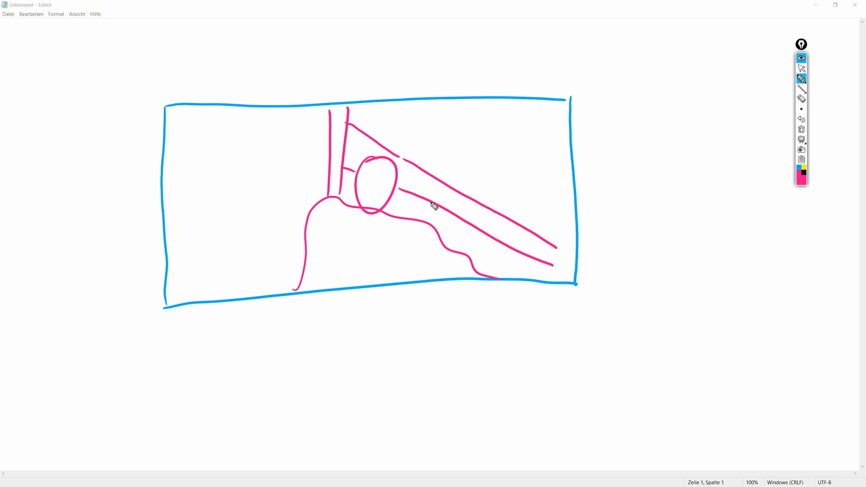
Hatch the vertical band, the oval and the diagonal band with short yellow strokes
click(805, 167)
drag(333, 120, 350, 109)
mouse_move(346, 118)
mouse_down()
mouse_move(330, 127)
mouse_move(331, 140)
mouse_up()
mouse_move(345, 146)
mouse_down()
mouse_move(326, 156)
mouse_move(327, 172)
mouse_up()
drag(383, 161, 363, 176)
drag(388, 179, 365, 198)
drag(396, 193, 375, 203)
drag(361, 134, 348, 152)
mouse_move(366, 148)
mouse_down()
mouse_move(351, 157)
mouse_move(379, 152)
mouse_up()
drag(422, 170, 405, 176)
drag(434, 179, 409, 184)
mouse_move(452, 190)
mouse_down()
mouse_move(427, 195)
mouse_move(444, 205)
mouse_up()
mouse_move(457, 212)
mouse_down()
mouse_move(490, 209)
mouse_move(507, 215)
mouse_up()
drag(487, 231, 526, 231)
drag(517, 241, 545, 236)
drag(536, 246, 550, 244)
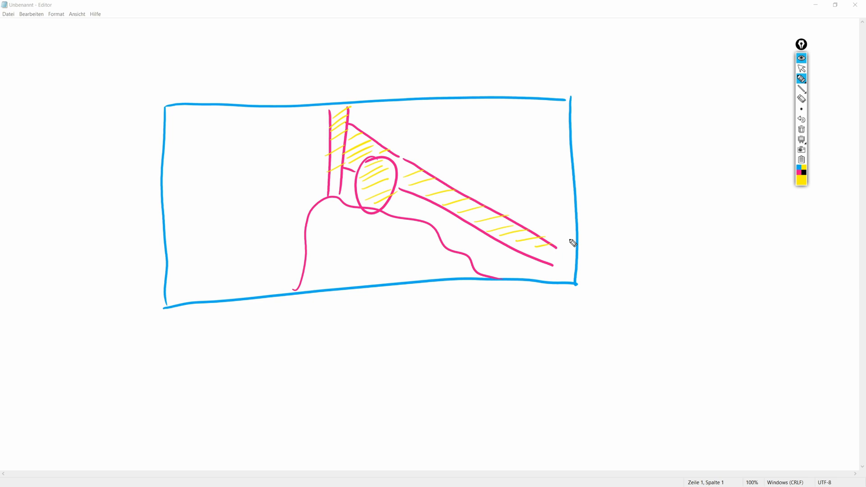
Draw a larger black oval around the pink oval and cross-hatch its inside in black
click(802, 172)
mouse_move(367, 152)
mouse_down()
mouse_move(347, 191)
mouse_move(352, 219)
mouse_move(382, 226)
mouse_move(408, 199)
mouse_move(402, 158)
mouse_move(370, 150)
mouse_up()
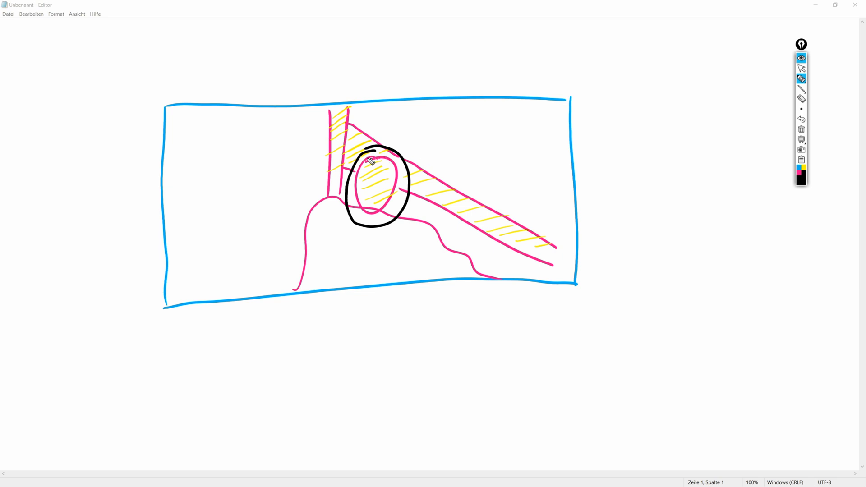
drag(389, 154, 405, 181)
mouse_move(370, 152)
mouse_down()
mouse_move(392, 185)
mouse_move(401, 210)
mouse_up()
drag(353, 174, 384, 216)
drag(343, 194, 380, 228)
mouse_move(384, 151)
mouse_down()
mouse_move(354, 175)
mouse_move(347, 196)
mouse_move(354, 218)
mouse_up()
drag(411, 166, 356, 224)
drag(406, 170, 361, 232)
drag(400, 189, 363, 232)
mouse_move(415, 194)
mouse_down()
mouse_move(377, 221)
mouse_move(388, 220)
mouse_up()
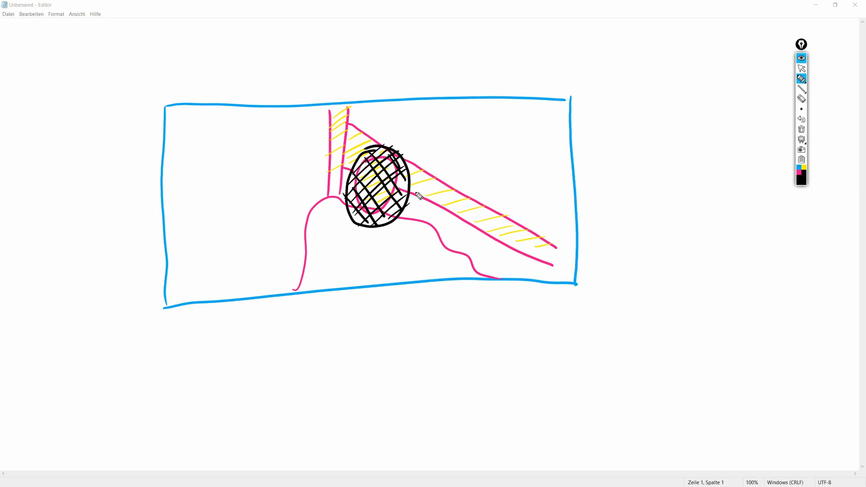
Hatch the whole rectangular frame around the black oval with long diagonal blue strokes
click(800, 169)
drag(167, 134, 260, 84)
drag(182, 158, 324, 85)
drag(193, 204, 342, 108)
drag(218, 207, 379, 101)
drag(290, 179, 426, 102)
mouse_move(386, 140)
mouse_down()
mouse_move(479, 94)
mouse_move(498, 103)
mouse_move(523, 91)
mouse_up()
drag(416, 157, 562, 91)
drag(411, 174, 557, 106)
mouse_move(408, 208)
mouse_down()
mouse_move(572, 124)
mouse_move(510, 172)
mouse_move(570, 143)
mouse_up()
drag(283, 289, 409, 208)
drag(347, 274, 545, 166)
drag(412, 262, 569, 182)
drag(450, 270, 567, 207)
drag(501, 270, 569, 234)
drag(538, 272, 573, 256)
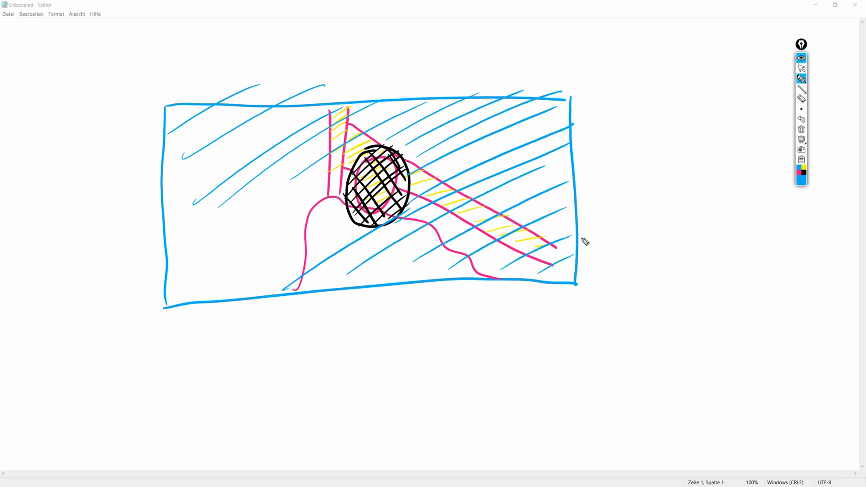
drag(151, 257, 248, 185)
drag(176, 273, 308, 166)
drag(183, 291, 328, 179)
drag(238, 280, 337, 215)
drag(266, 276, 351, 205)
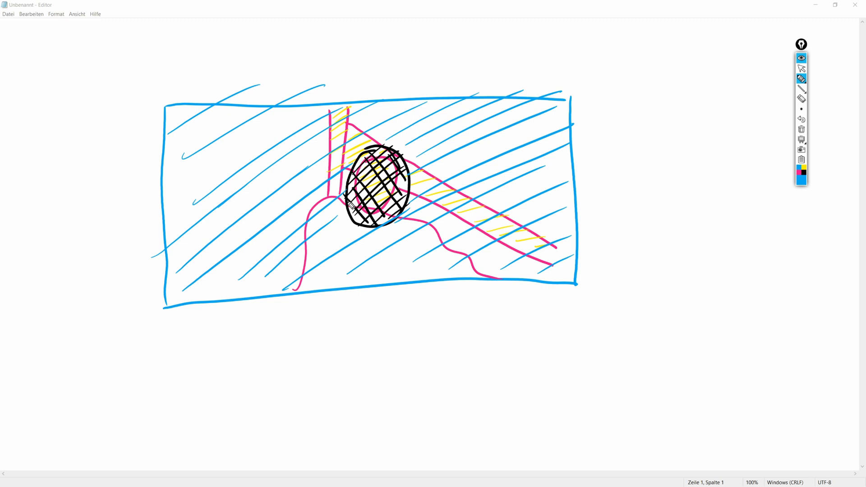
drag(184, 181, 266, 129)
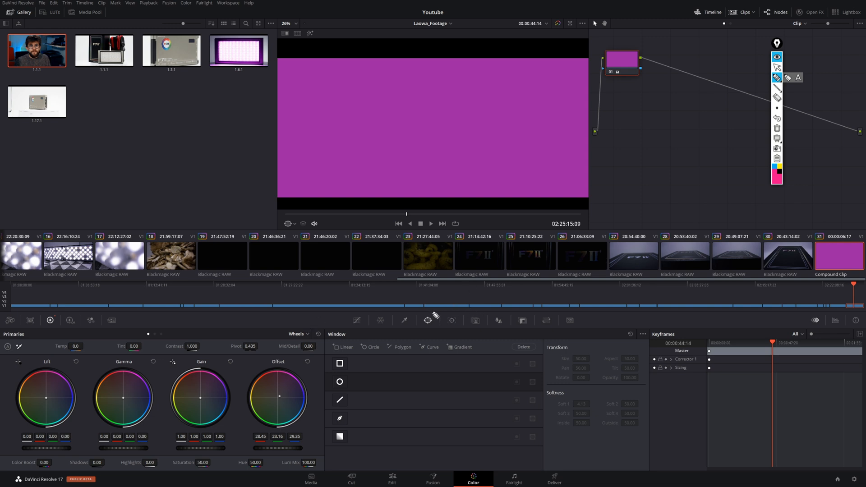
Circle the Window palette's icon in pink and draw a pink box around the Window palette
mouse_move(433, 311)
mouse_down()
mouse_move(421, 334)
mouse_move(430, 312)
mouse_up()
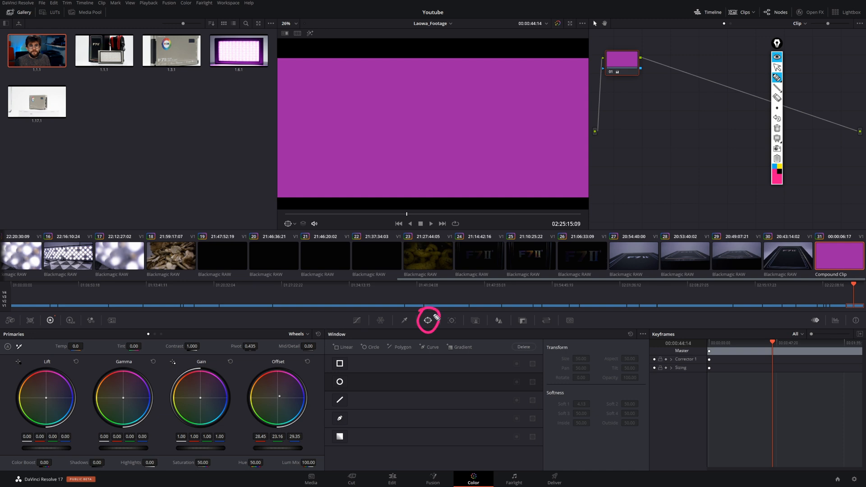
mouse_move(323, 330)
mouse_down()
mouse_move(511, 320)
mouse_move(656, 327)
mouse_move(655, 450)
mouse_move(325, 450)
mouse_move(335, 464)
mouse_move(652, 456)
mouse_up()
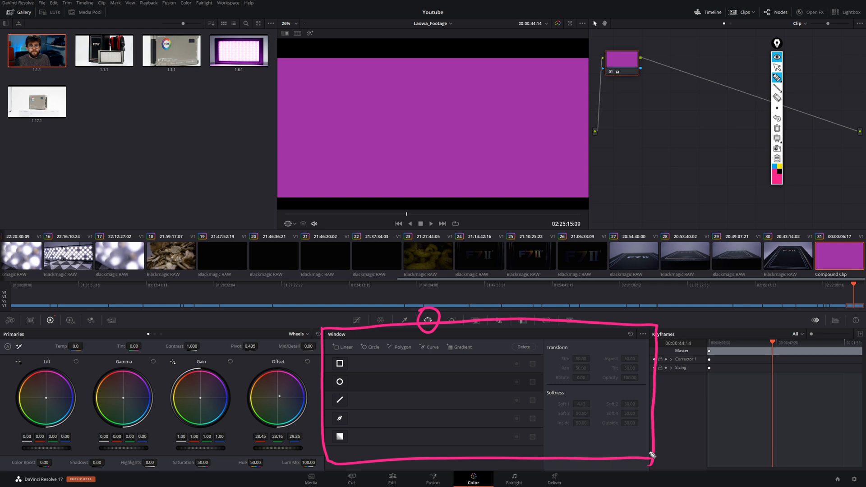
click(776, 68)
Try out the linear window on the purple clip and replace it with the circle window
click(341, 364)
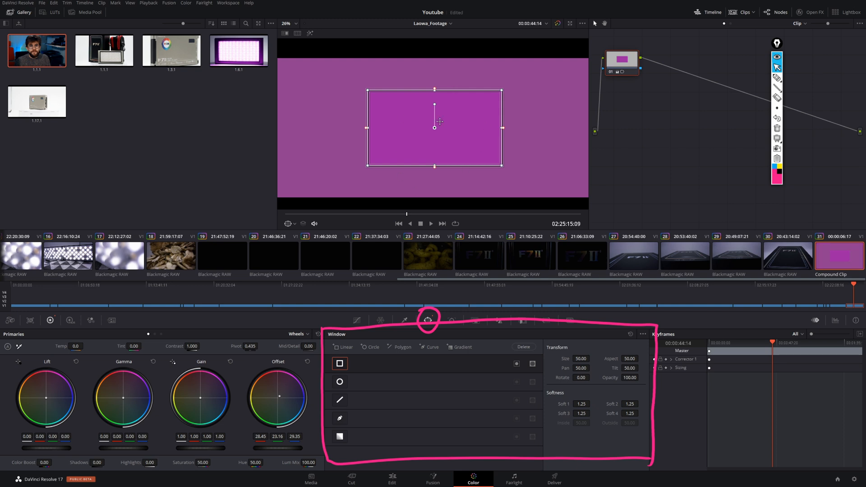
click(340, 382)
click(340, 363)
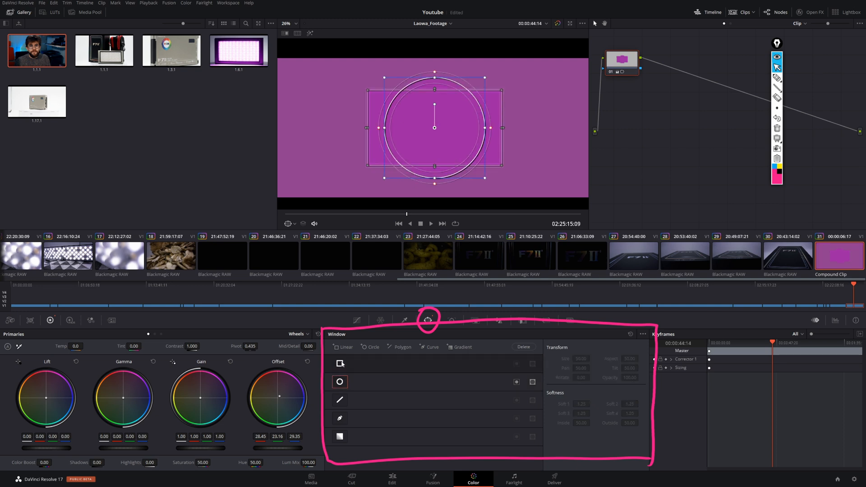
Replace the circle window with the polygon window, pull its lower-right corner and left edge outward, and disable it
click(345, 402)
click(346, 382)
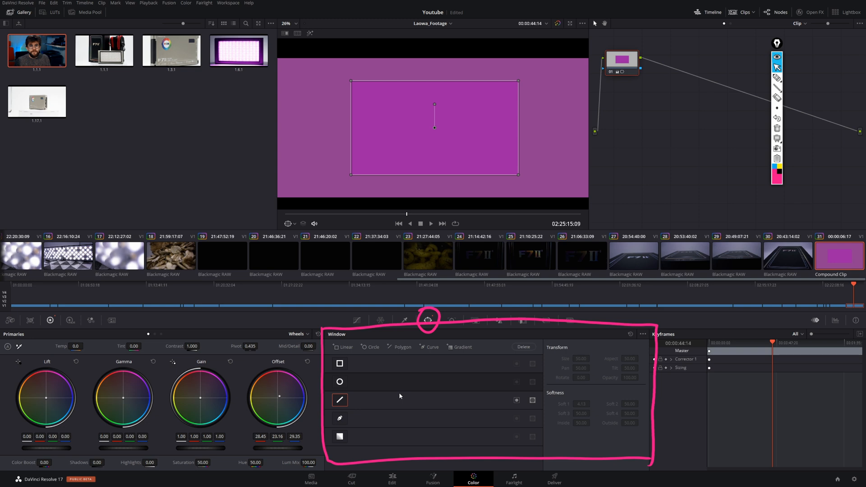
drag(519, 174, 553, 162)
drag(351, 125, 303, 124)
click(341, 401)
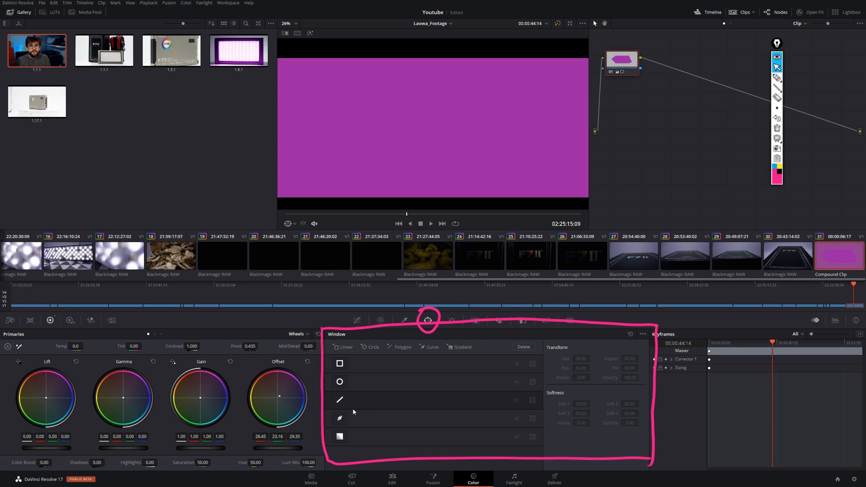
Draw a closed eleven-point curve window across the upper half of the picture, and disable it
click(340, 419)
click(342, 112)
click(353, 92)
click(380, 79)
click(418, 75)
click(459, 77)
click(495, 85)
click(501, 108)
click(483, 125)
click(432, 124)
click(374, 123)
click(344, 120)
click(342, 112)
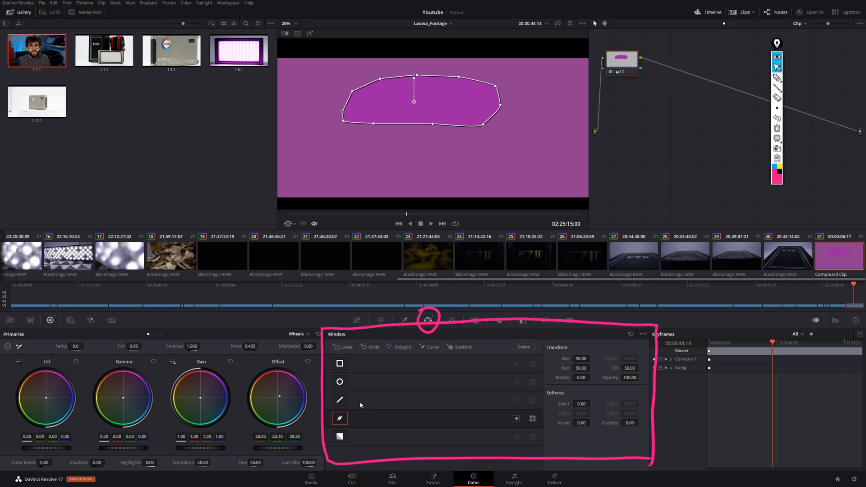
click(339, 418)
Try a gradient window running diagonally from upper left to lower right, rotated about -59 with softness about 19, and disable it
click(340, 438)
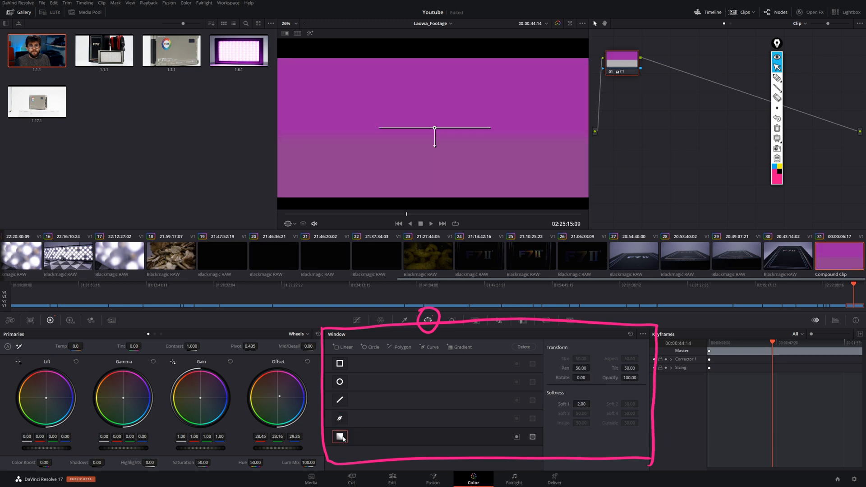
drag(435, 128, 502, 155)
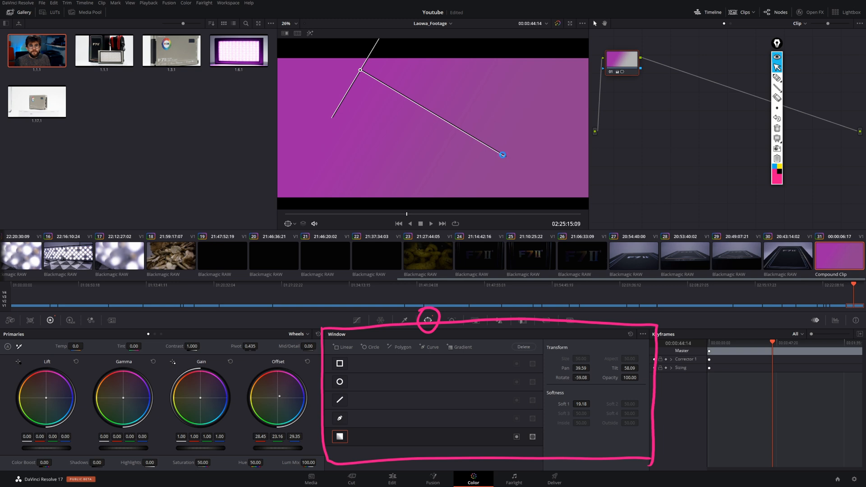
click(342, 436)
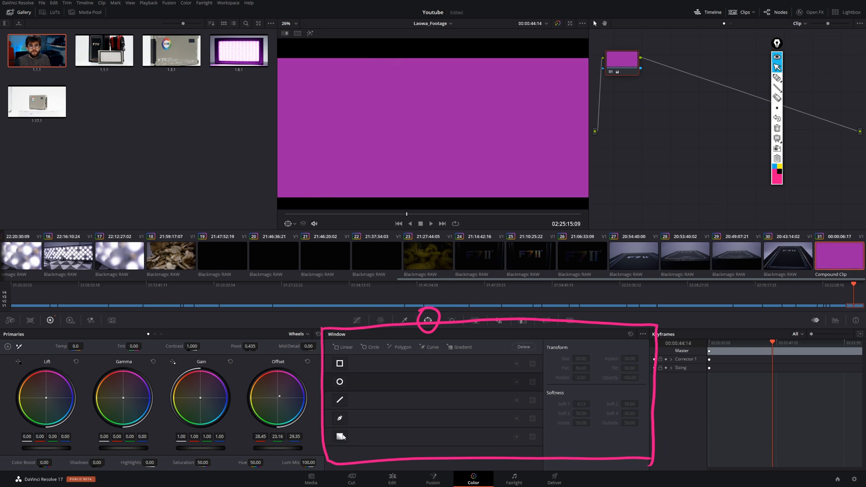
Mark the invert and mask options in the linear window's row with one pink ellipse
click(778, 78)
click(776, 79)
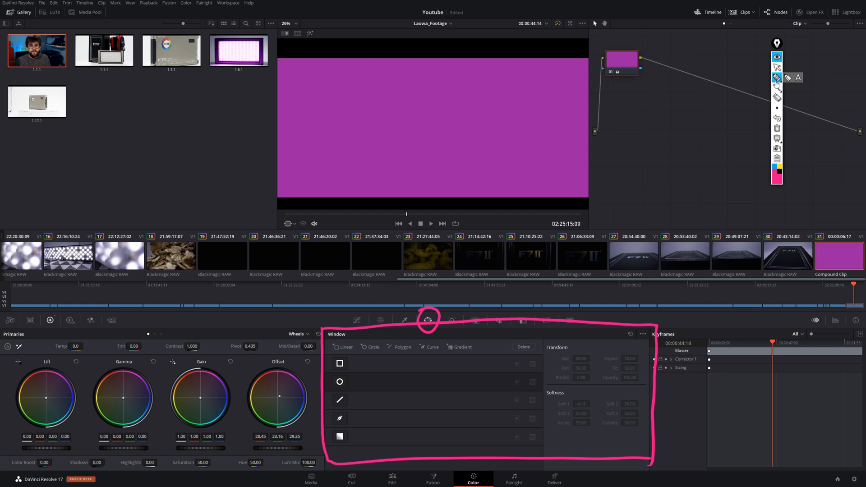
mouse_move(529, 361)
mouse_down()
mouse_move(505, 366)
mouse_move(516, 379)
mouse_move(541, 374)
mouse_move(529, 358)
mouse_up()
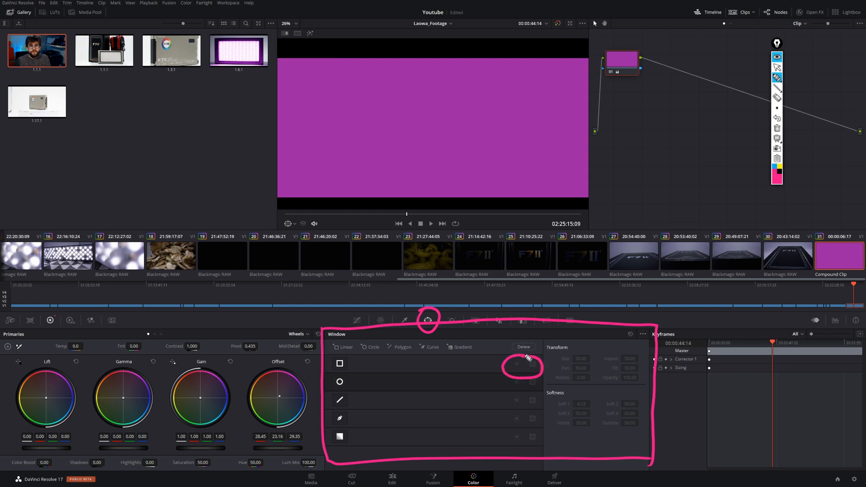
click(532, 363)
Circle the first linear window's invert option in blue and its mask option in pink
click(777, 78)
drag(525, 356, 525, 356)
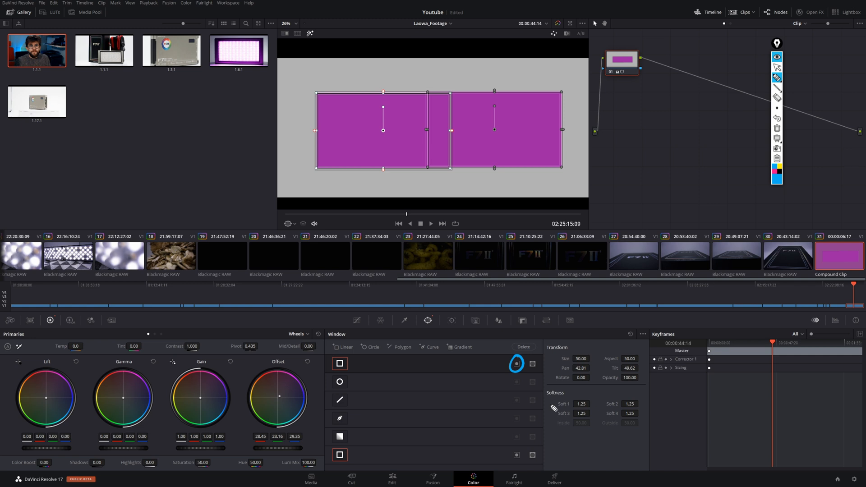
click(778, 172)
mouse_move(537, 359)
mouse_down()
mouse_move(529, 377)
mouse_move(541, 358)
mouse_up()
click(777, 67)
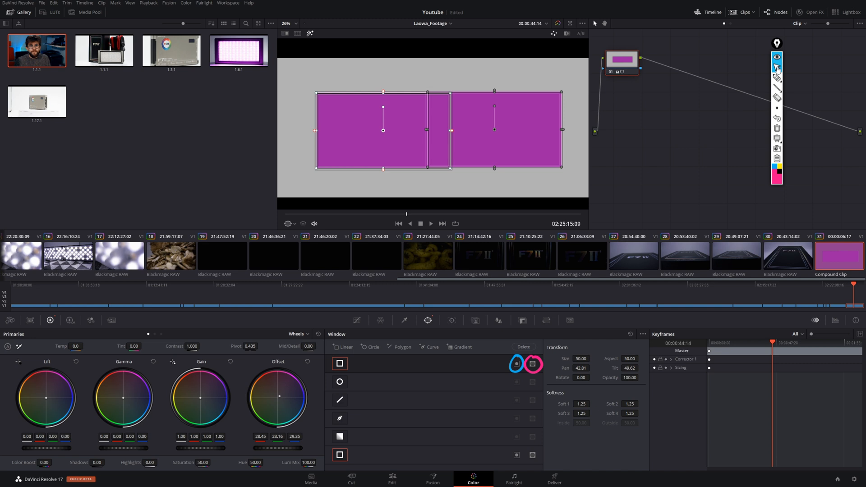
Draw a yellow arrow pointing at each of the two circled options
click(779, 167)
drag(489, 384, 507, 378)
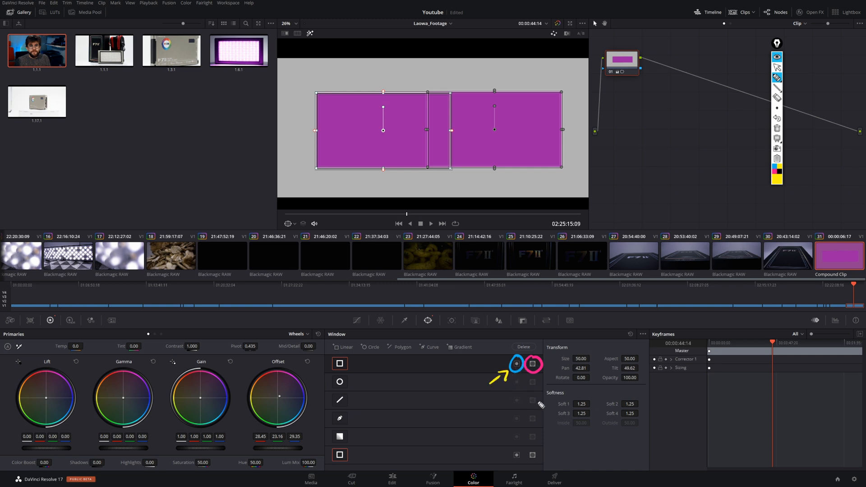
mouse_move(543, 375)
mouse_down()
mouse_move(547, 387)
mouse_move(546, 374)
mouse_up()
Hatch the areas of both overlapping rectangle windows in the viewer with yellow strokes
drag(316, 106, 343, 95)
drag(319, 121, 369, 98)
mouse_move(332, 140)
mouse_down()
mouse_move(370, 134)
mouse_move(417, 87)
mouse_up()
drag(384, 137, 435, 106)
drag(406, 136, 446, 96)
mouse_move(415, 148)
mouse_down()
mouse_move(447, 120)
mouse_move(442, 131)
mouse_up()
drag(426, 156, 449, 149)
mouse_move(318, 165)
mouse_down()
mouse_move(351, 131)
mouse_move(381, 131)
mouse_up()
mouse_move(353, 164)
mouse_down()
mouse_move(406, 131)
mouse_move(440, 141)
mouse_up()
mouse_move(548, 94)
mouse_down()
mouse_move(562, 106)
mouse_move(551, 116)
mouse_move(567, 142)
mouse_up()
mouse_move(481, 97)
mouse_down()
mouse_move(542, 149)
mouse_move(519, 144)
mouse_up()
drag(452, 111, 500, 159)
drag(450, 146, 478, 171)
mouse_move(449, 115)
mouse_down()
mouse_move(486, 168)
mouse_move(436, 112)
mouse_move(463, 137)
mouse_up()
drag(445, 97, 467, 117)
drag(459, 98, 524, 158)
drag(498, 106, 521, 134)
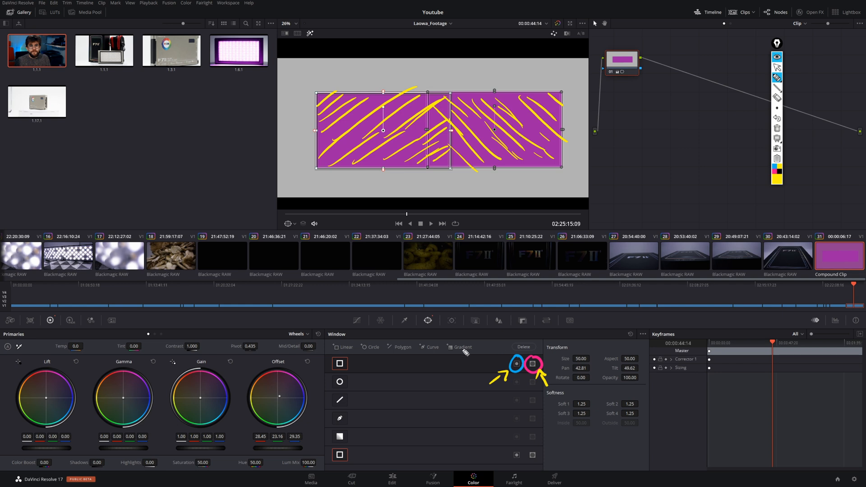
Invert the first linear window and hatch the purple area outside it with blue strokes
click(776, 67)
click(517, 364)
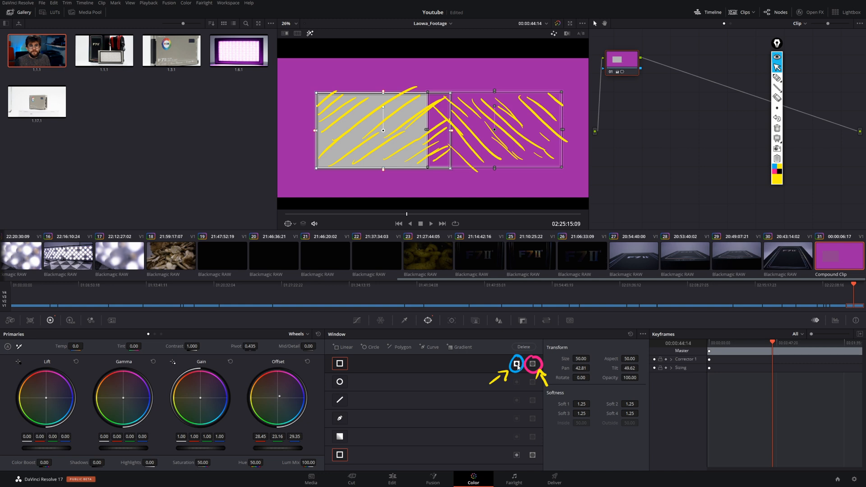
click(777, 78)
click(777, 169)
drag(294, 81, 312, 53)
drag(325, 84, 389, 51)
drag(369, 81, 428, 54)
drag(409, 82, 470, 54)
drag(438, 85, 490, 55)
mouse_move(456, 80)
mouse_down()
mouse_move(525, 46)
mouse_move(541, 48)
mouse_up()
drag(498, 80, 572, 51)
drag(526, 84, 586, 60)
drag(553, 85, 599, 68)
drag(555, 106, 587, 98)
mouse_move(452, 124)
mouse_down()
mouse_move(493, 93)
mouse_move(514, 94)
mouse_up()
drag(478, 145, 561, 101)
drag(502, 152, 583, 107)
drag(521, 156, 587, 119)
drag(536, 162, 592, 145)
drag(550, 175, 601, 163)
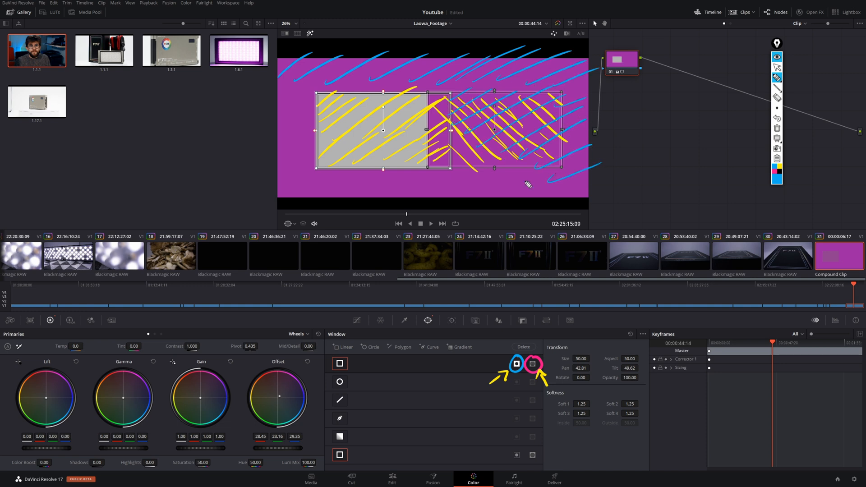
drag(276, 108, 313, 88)
drag(278, 136, 305, 115)
drag(276, 160, 309, 130)
drag(274, 185, 314, 159)
drag(292, 205, 347, 173)
drag(336, 205, 403, 169)
drag(391, 197, 449, 167)
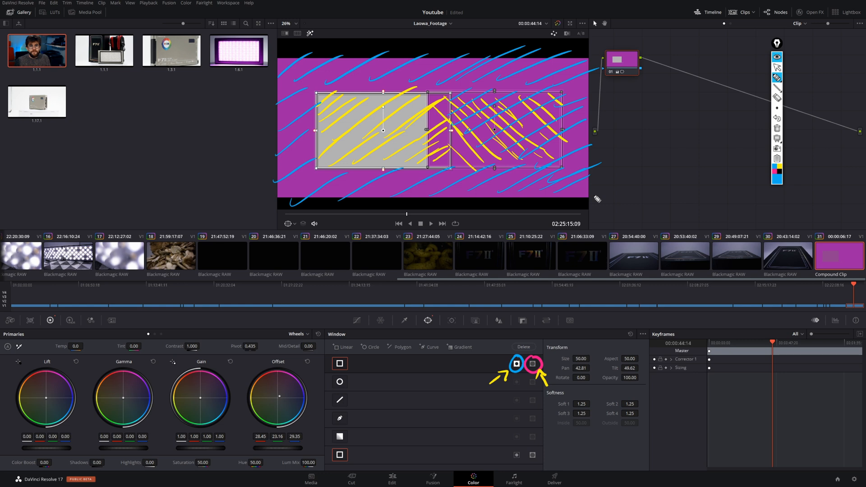
Circle the second linear window's invert and mask options in black and hatch the overlap of the two rectangles in black
click(779, 171)
mouse_move(538, 453)
mouse_down()
mouse_move(532, 464)
mouse_move(541, 449)
mouse_move(516, 456)
mouse_up()
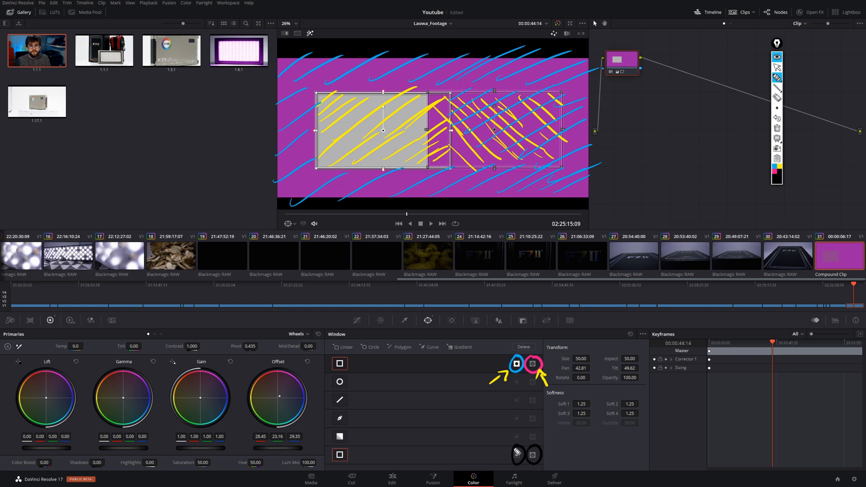
mouse_move(431, 158)
mouse_down()
mouse_move(444, 171)
mouse_move(448, 163)
mouse_up()
drag(430, 131, 450, 156)
mouse_move(429, 108)
mouse_down()
mouse_move(445, 126)
mouse_move(449, 110)
mouse_up()
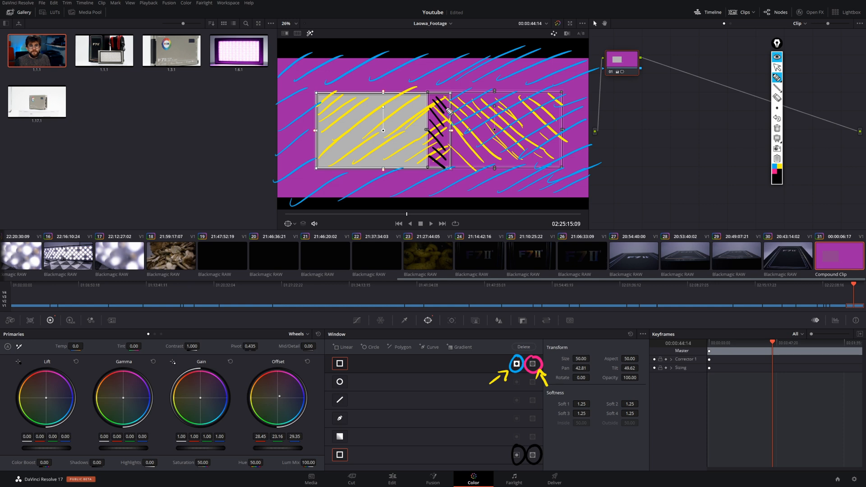
Toggle the second linear window off and on repeatedly to compare its effect on the overlap area
click(778, 68)
click(341, 456)
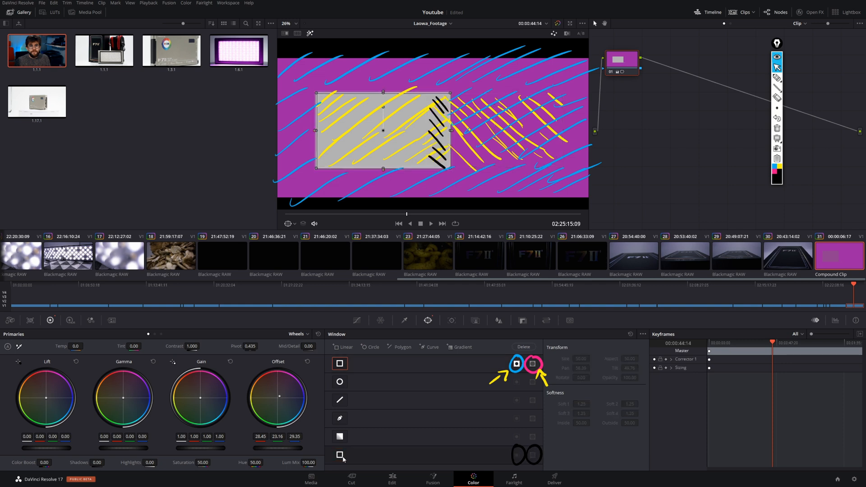
click(341, 455)
click(340, 456)
click(340, 456)
click(342, 456)
click(340, 456)
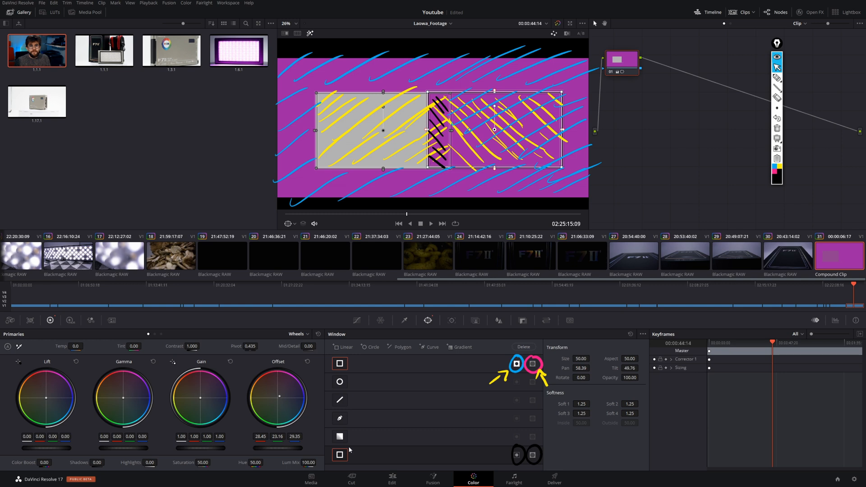
Turn off the first linear window's inversion and clear all drawn annotations from the screen
click(518, 365)
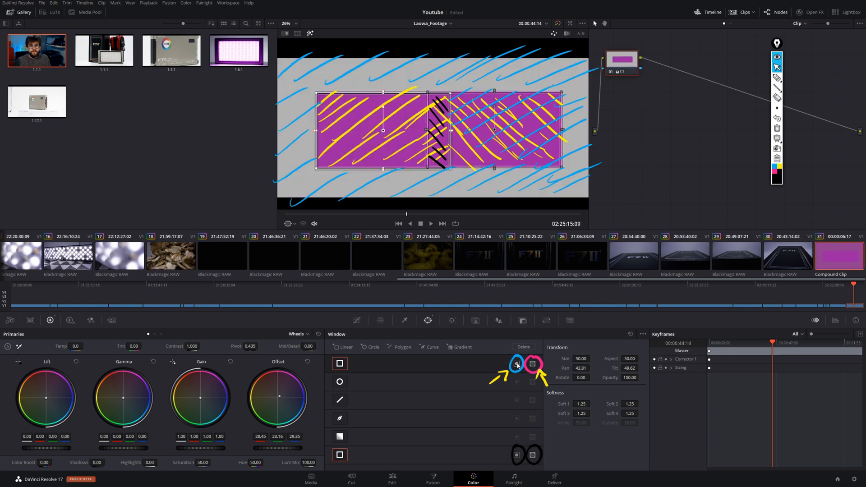
click(777, 129)
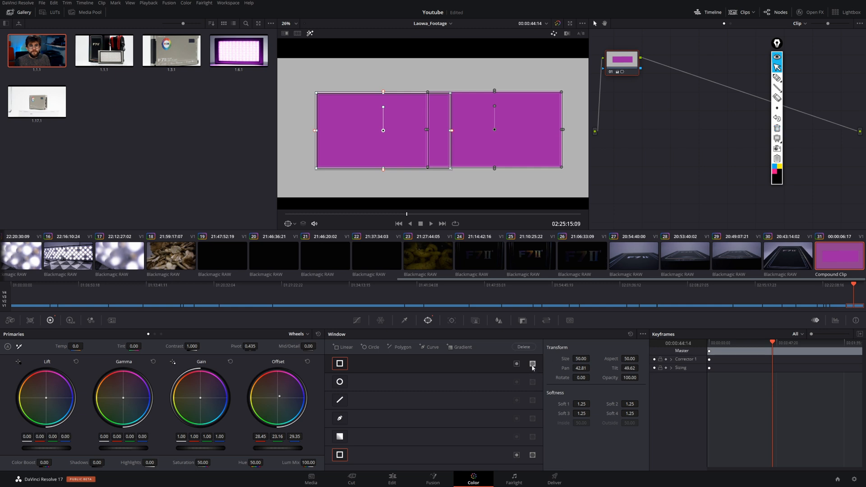
Switch the first linear window's mask option so its area is cut out of the second window
click(777, 78)
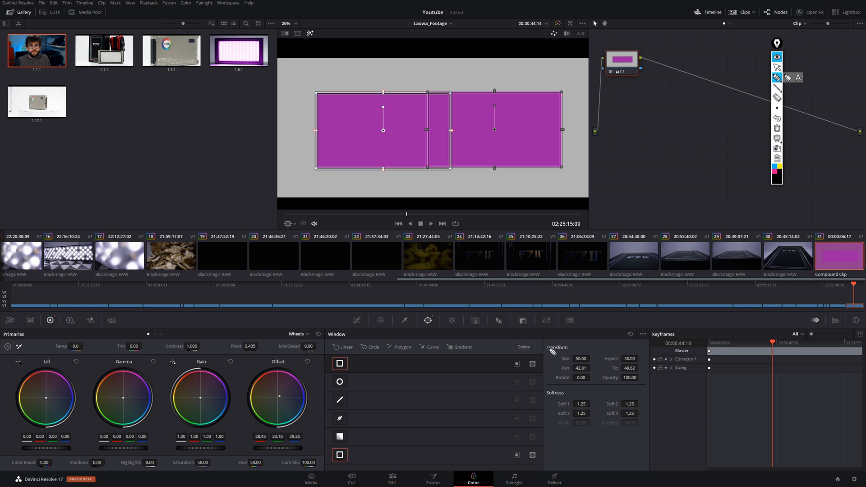
click(778, 69)
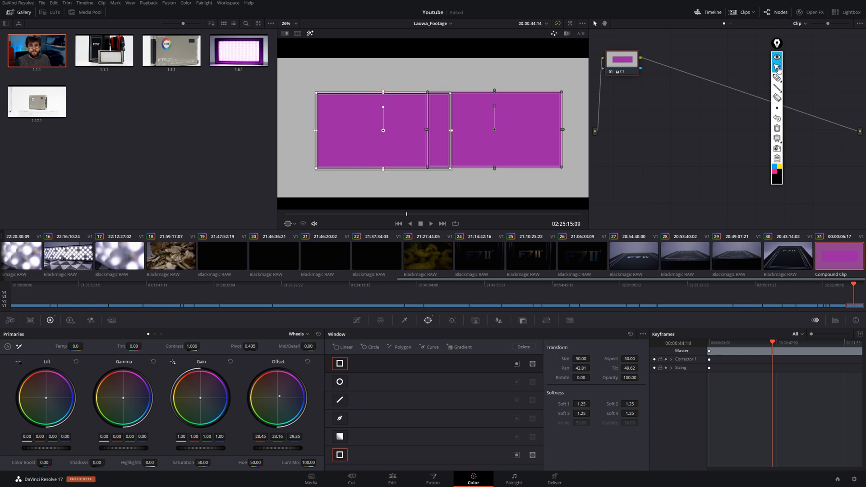
click(533, 365)
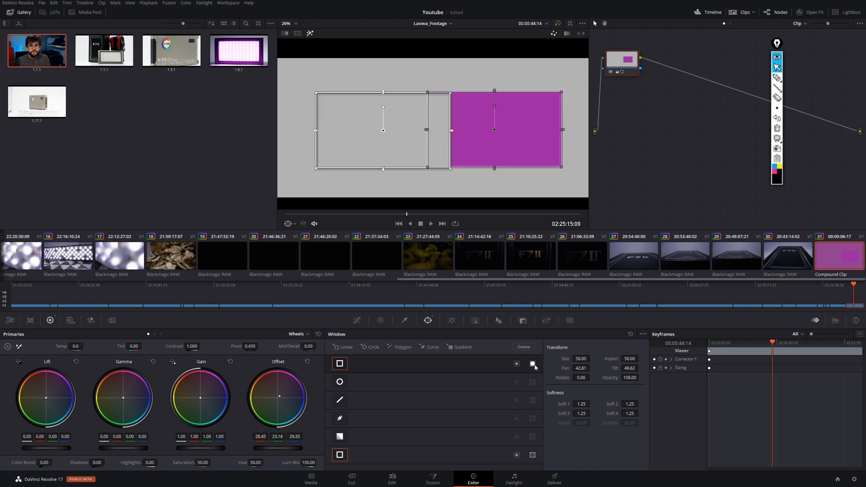
Hatch the whole first linear window, including the overlap, with black strokes and save the project
click(777, 78)
mouse_move(315, 108)
mouse_down()
mouse_move(347, 87)
mouse_move(361, 92)
mouse_up()
drag(318, 133, 360, 100)
mouse_move(316, 152)
mouse_down()
mouse_move(394, 95)
mouse_move(417, 93)
mouse_up()
drag(367, 158, 434, 106)
drag(405, 159, 434, 139)
drag(427, 167, 443, 156)
mouse_move(385, 164)
mouse_down()
mouse_move(445, 92)
mouse_move(448, 103)
mouse_up()
mouse_move(428, 146)
mouse_down()
mouse_move(448, 116)
mouse_move(449, 132)
mouse_up()
mouse_move(436, 159)
mouse_down()
mouse_move(452, 142)
mouse_move(456, 152)
mouse_up()
drag(340, 169, 416, 102)
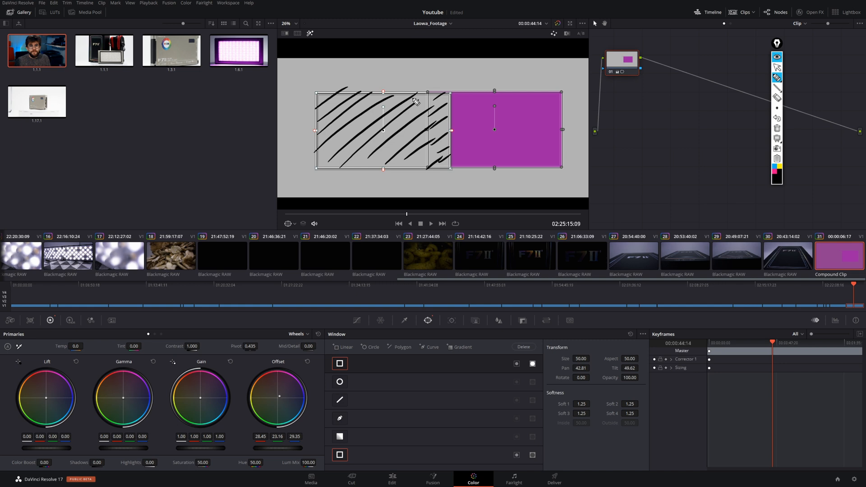
key(ctrl+s)
Hatch the overlap strip between the two rectangles with yellow strokes
click(773, 78)
click(780, 166)
mouse_move(452, 106)
mouse_down()
mouse_move(430, 98)
mouse_move(438, 163)
mouse_up()
drag(431, 131, 443, 141)
drag(431, 124, 447, 135)
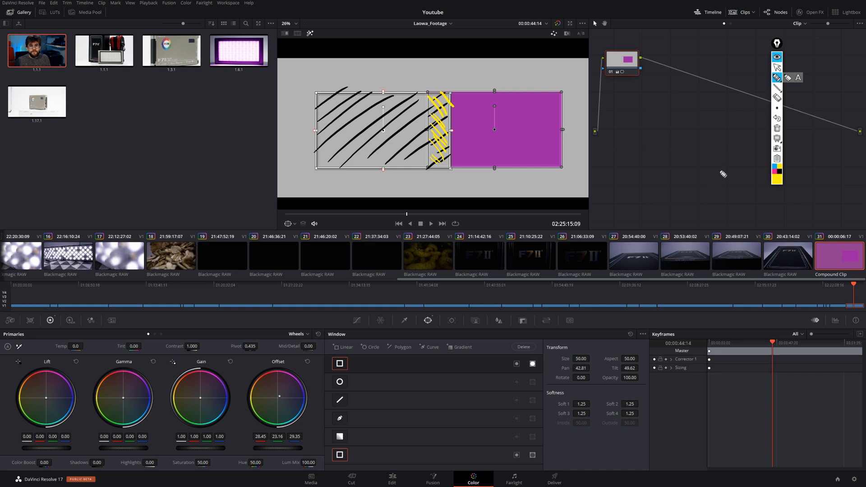
Try the mask option on the second linear window, restore both windows' original mask settings, and clear the drawn annotations
click(777, 67)
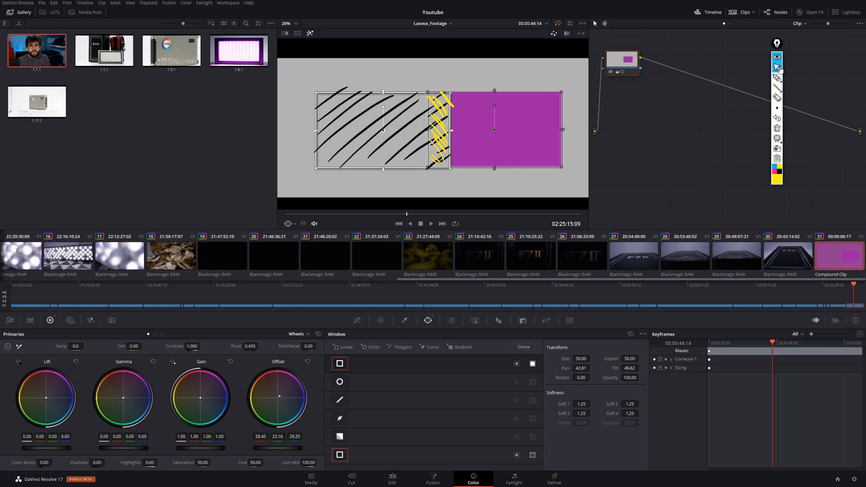
click(533, 454)
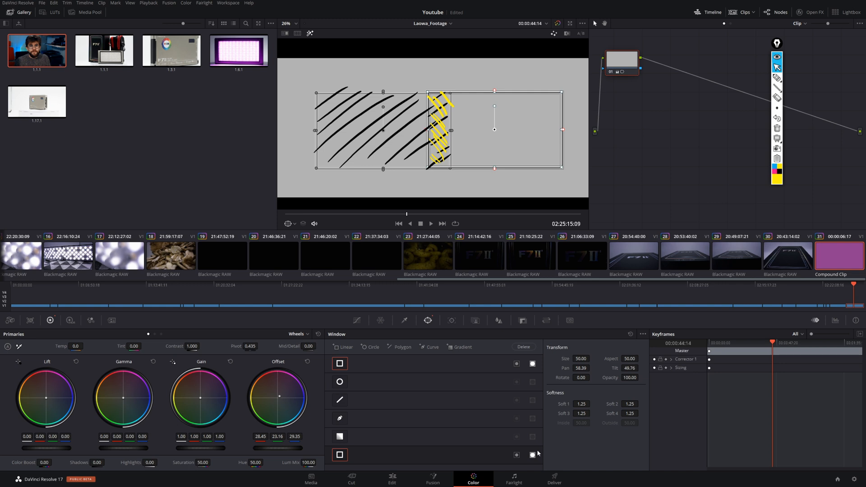
click(533, 455)
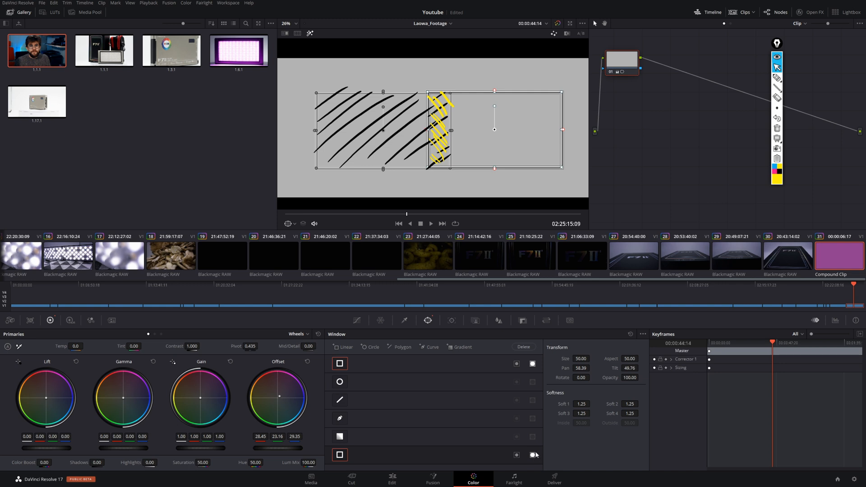
click(533, 363)
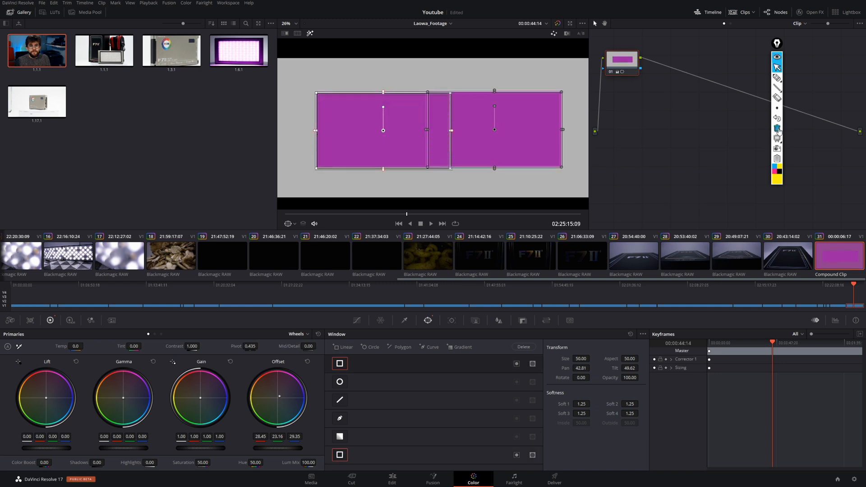
Invert the first linear window and switch its mask option, and hatch the second window's area with yellow strokes
click(518, 364)
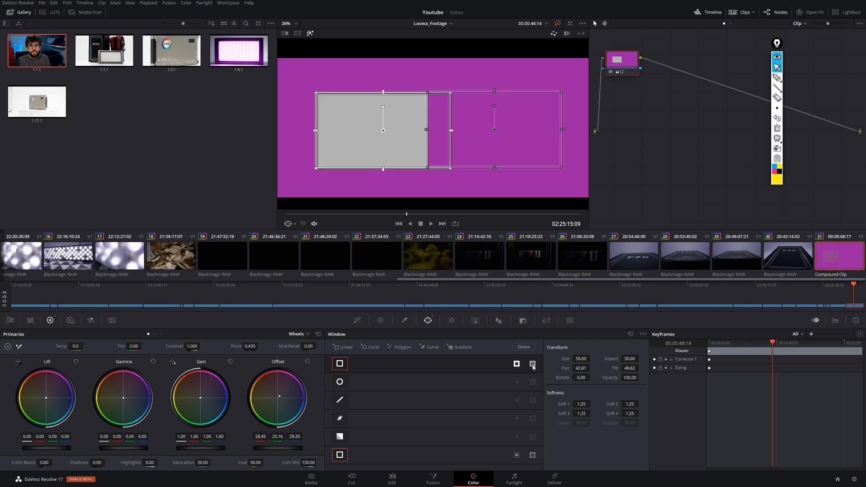
click(533, 364)
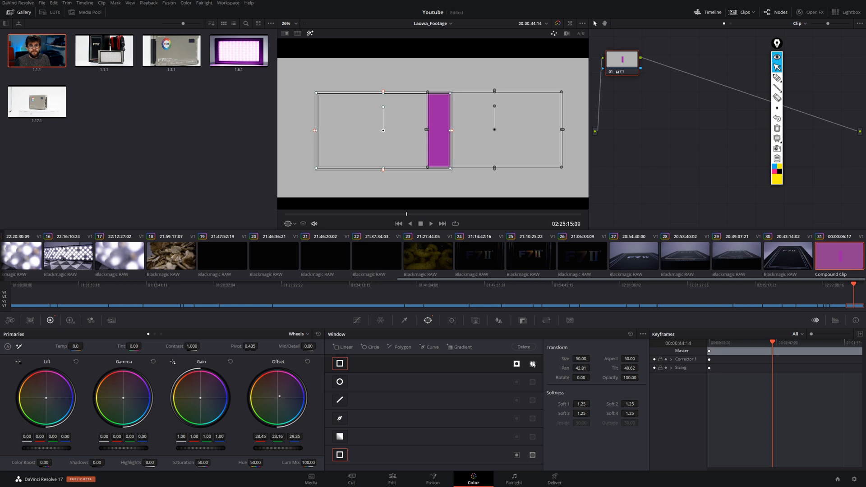
click(778, 79)
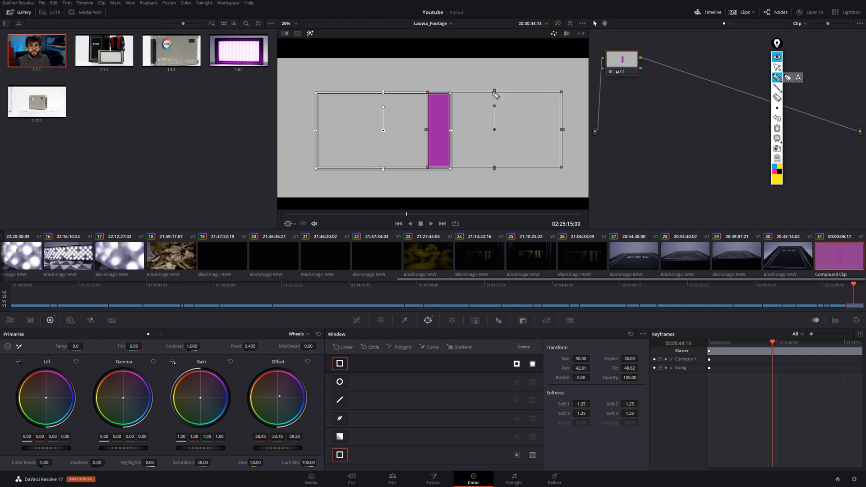
mouse_move(462, 88)
mouse_down()
mouse_move(427, 118)
mouse_move(437, 132)
mouse_move(522, 97)
mouse_move(492, 144)
mouse_move(519, 165)
mouse_move(548, 156)
mouse_move(536, 162)
mouse_up()
mouse_move(456, 161)
mouse_down()
mouse_move(451, 167)
mouse_move(550, 124)
mouse_move(555, 102)
mouse_move(551, 125)
mouse_up()
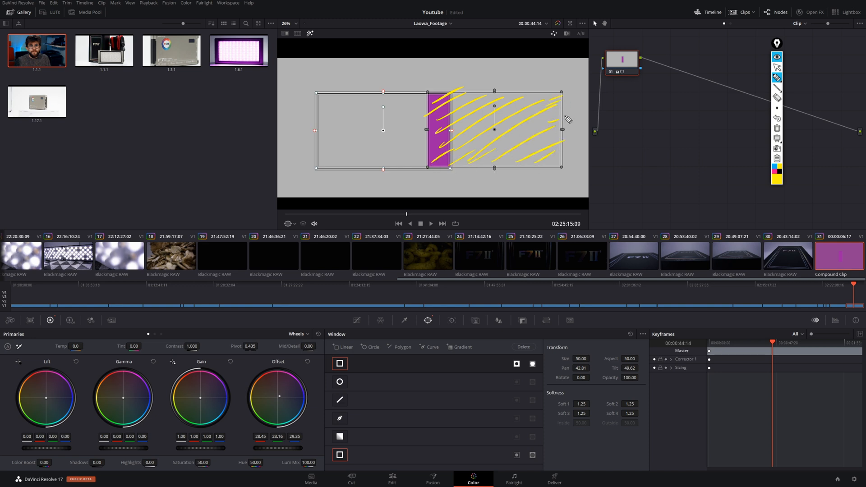
Cross-hatch the second window's area outside the overlap with blue strokes
click(774, 166)
drag(456, 153, 480, 167)
drag(458, 122, 495, 162)
mouse_move(456, 103)
mouse_down()
mouse_move(508, 161)
mouse_move(527, 162)
mouse_up()
mouse_move(488, 93)
mouse_down()
mouse_move(537, 142)
mouse_move(546, 122)
mouse_up()
mouse_move(529, 95)
mouse_down()
mouse_move(560, 123)
mouse_move(558, 106)
mouse_up()
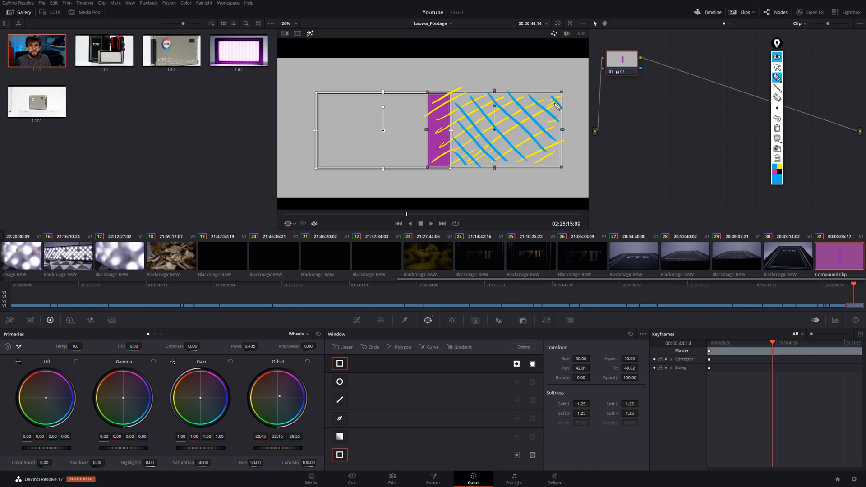
Hatch the purple overlap strip in pink, save the project, and clear all drawn annotations
click(775, 172)
mouse_move(459, 115)
mouse_down()
mouse_move(432, 106)
mouse_move(442, 161)
mouse_up()
key(ctrl+s)
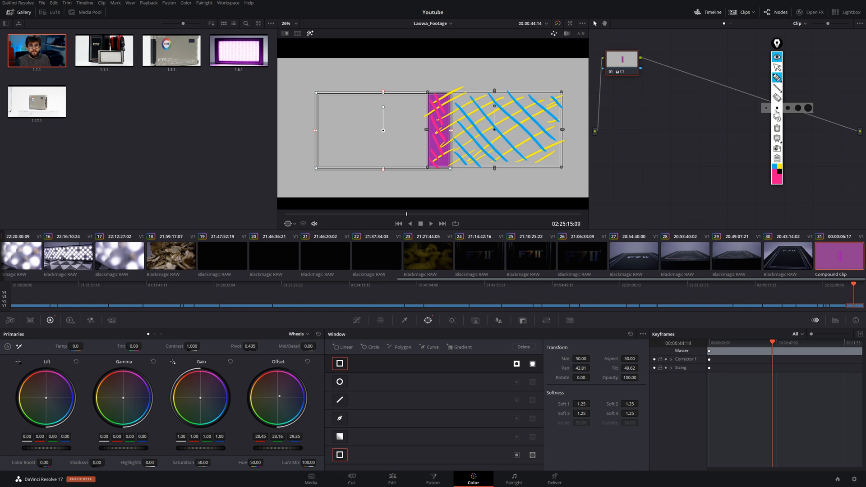
click(777, 128)
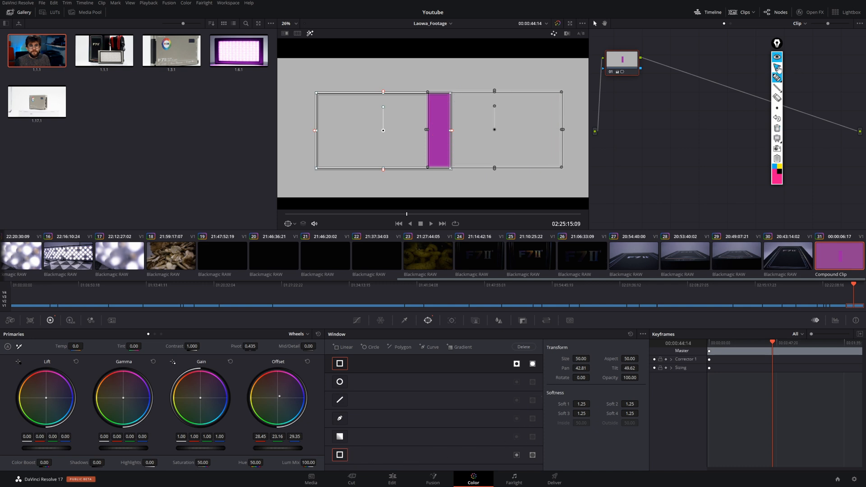
Turn off the second linear window, reset the first window's invert and mask options, and move it to the frame's centre
click(340, 456)
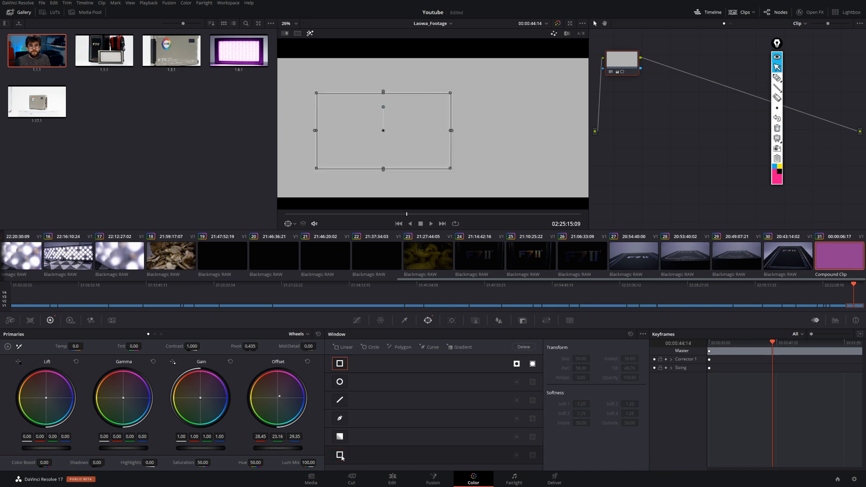
click(516, 363)
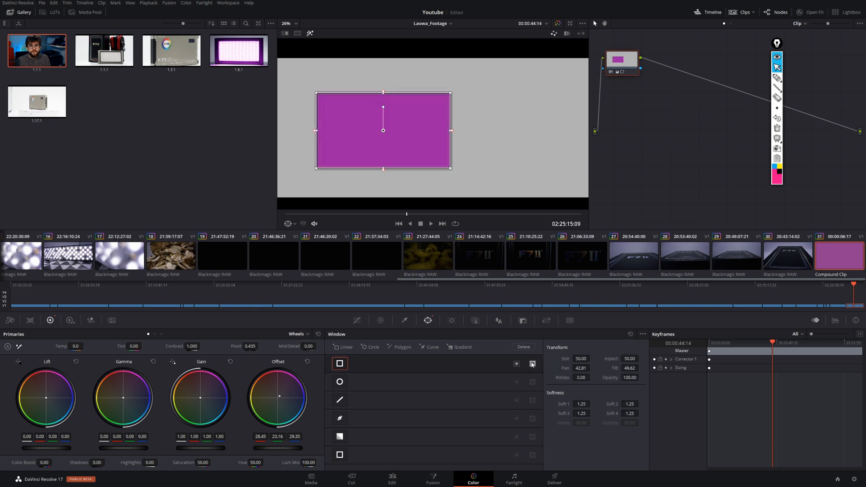
drag(389, 136, 439, 125)
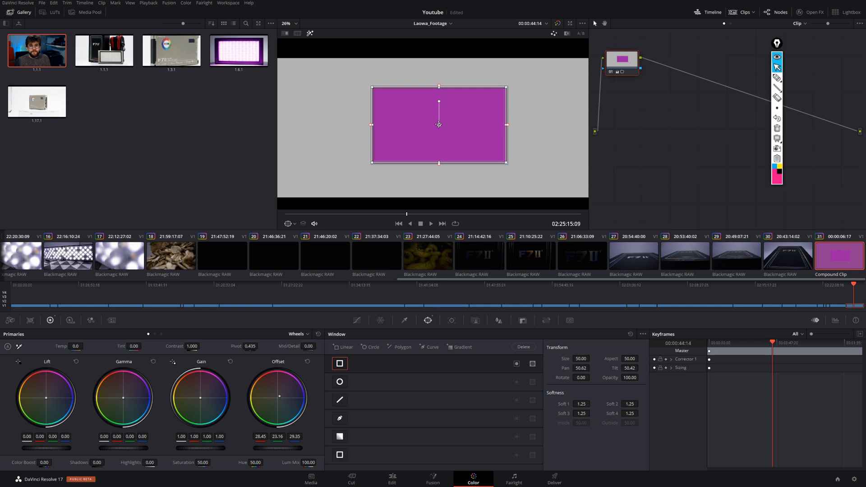
Set the linear window's size to 49.92 and aspect to 51.16, and pull in and soften its right edge with Soft 3 at 15.81
mouse_move(581, 359)
mouse_down()
mouse_move(574, 359)
mouse_move(582, 359)
mouse_up()
mouse_move(638, 360)
mouse_down()
mouse_move(663, 361)
mouse_move(640, 359)
mouse_up()
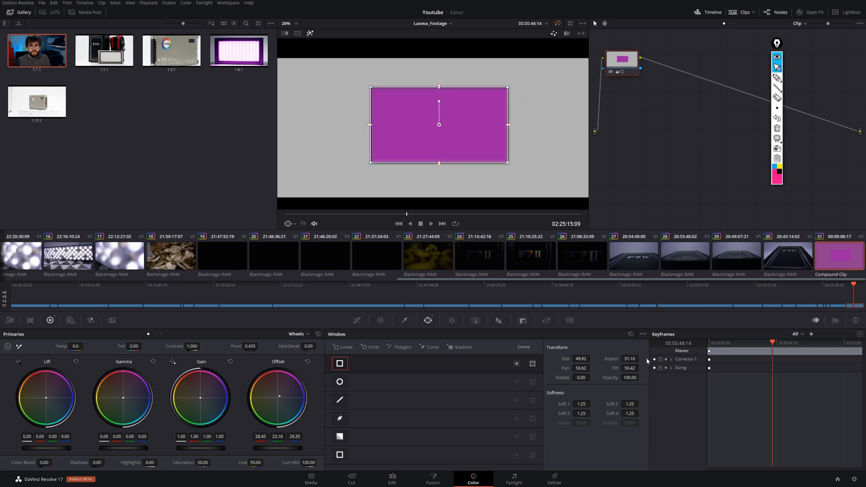
mouse_move(509, 125)
mouse_down()
mouse_move(541, 126)
mouse_move(505, 128)
mouse_up()
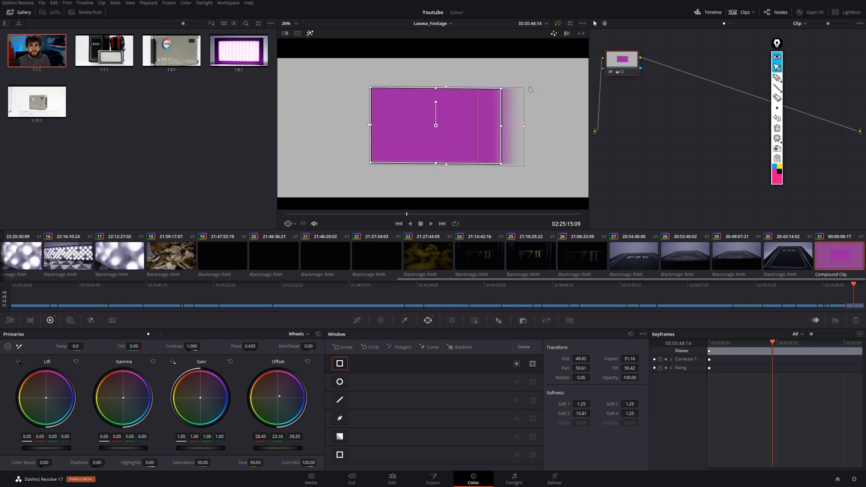
drag(587, 406, 592, 404)
Turn off the linear window and show the circle window instead
click(340, 363)
click(341, 381)
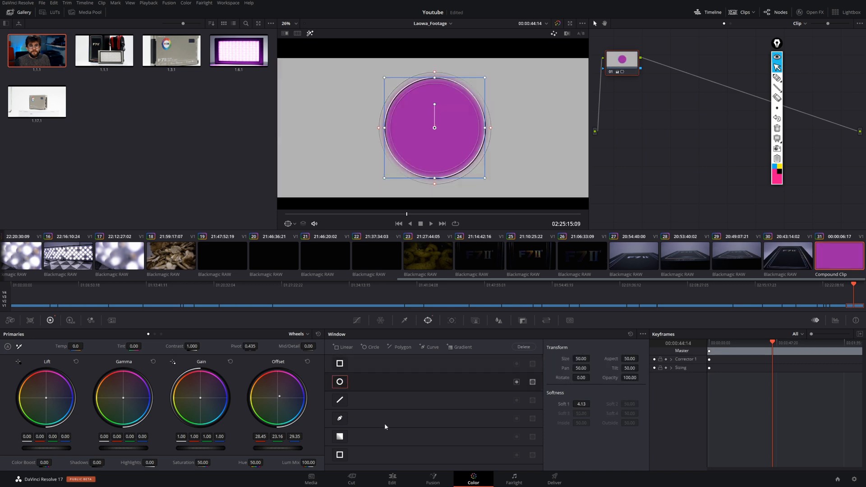
Replace the circle window with the polygon window and set its softness to 0.94 inside and 1.64 outside
click(344, 403)
click(345, 385)
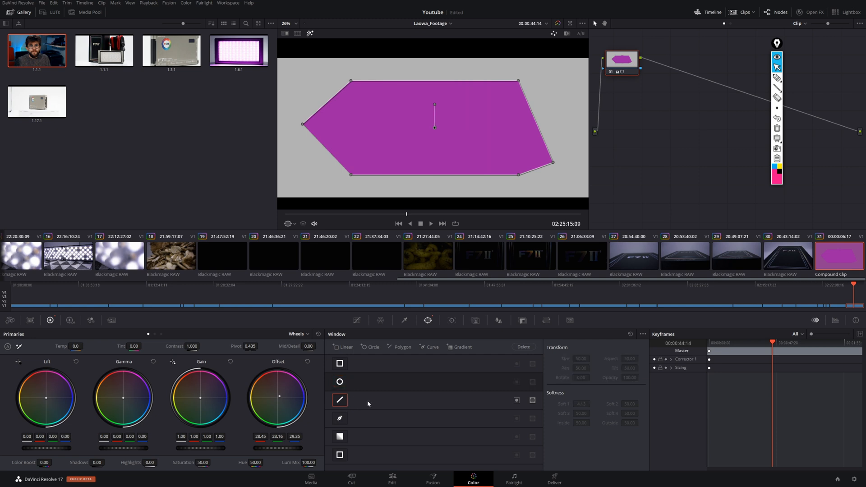
click(365, 400)
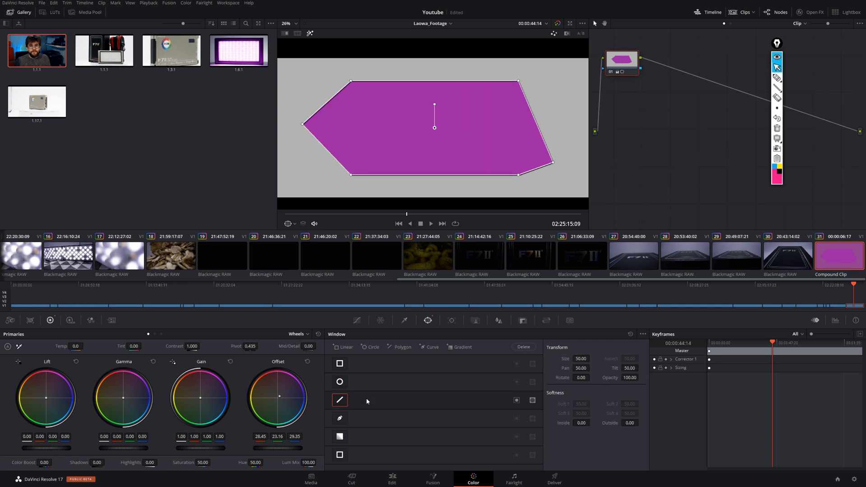
drag(592, 423, 642, 424)
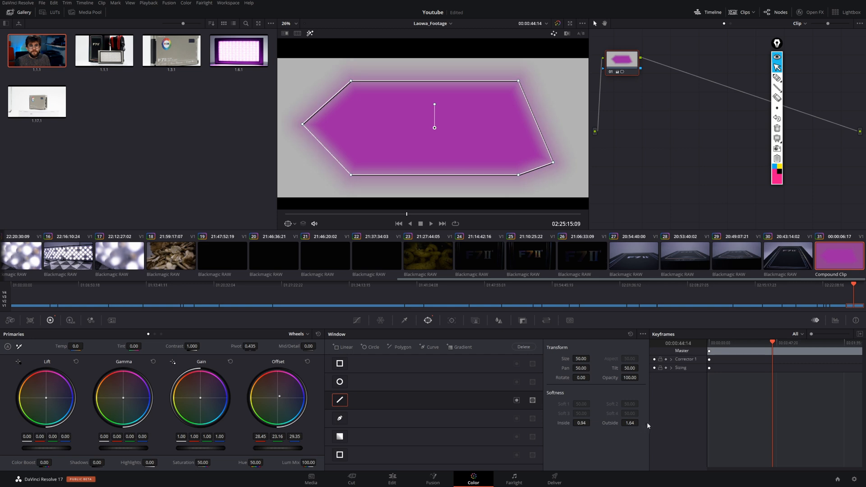
Replace the polygon window with the curve window and set its inside softness to 3.58
click(340, 399)
click(340, 418)
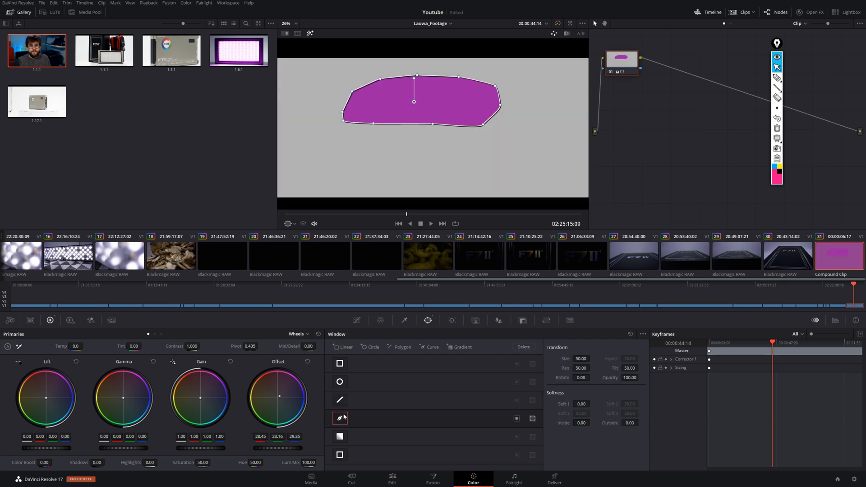
drag(587, 421, 584, 409)
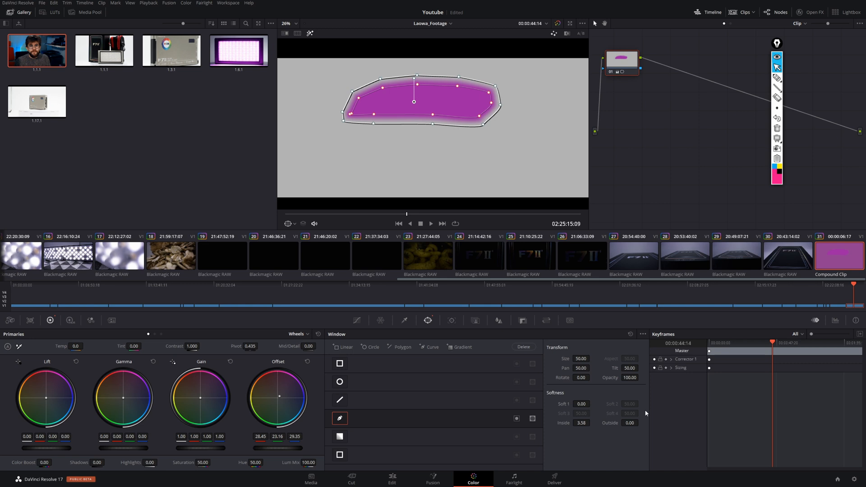
Reshape the curve window's inner and outer softness points, set the outside softness to 1.34, and rotate the window to 17.85
drag(458, 87, 458, 98)
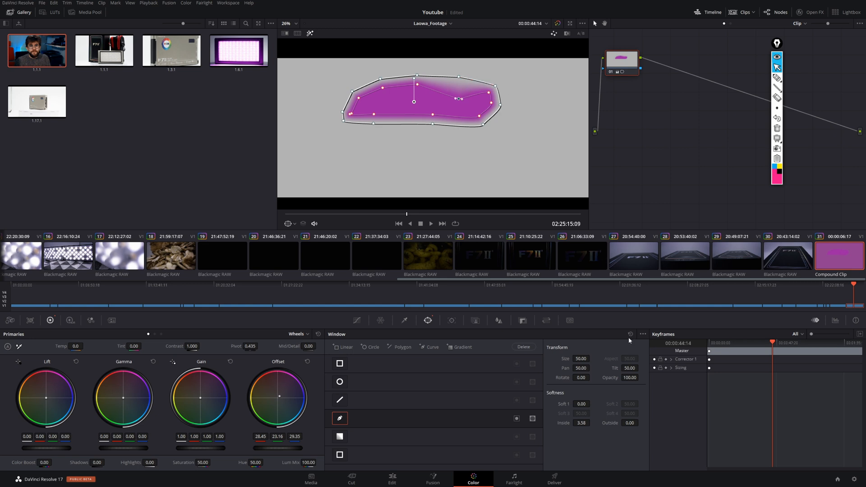
drag(630, 423, 641, 423)
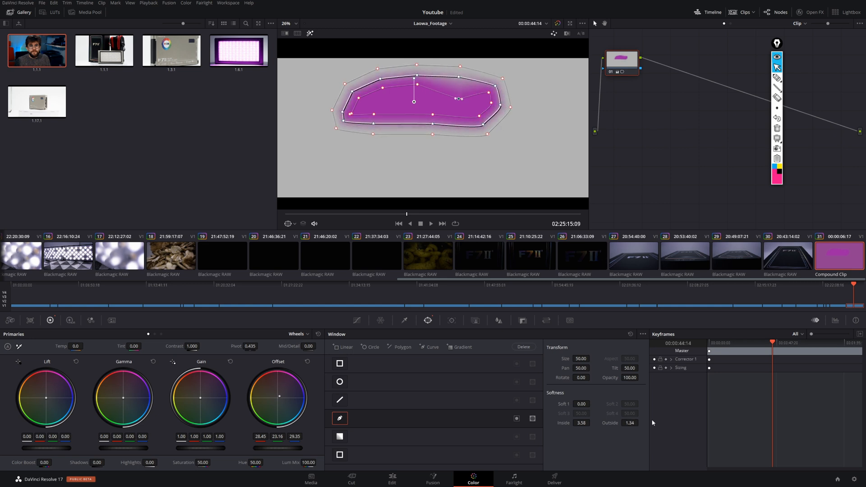
drag(504, 79, 524, 70)
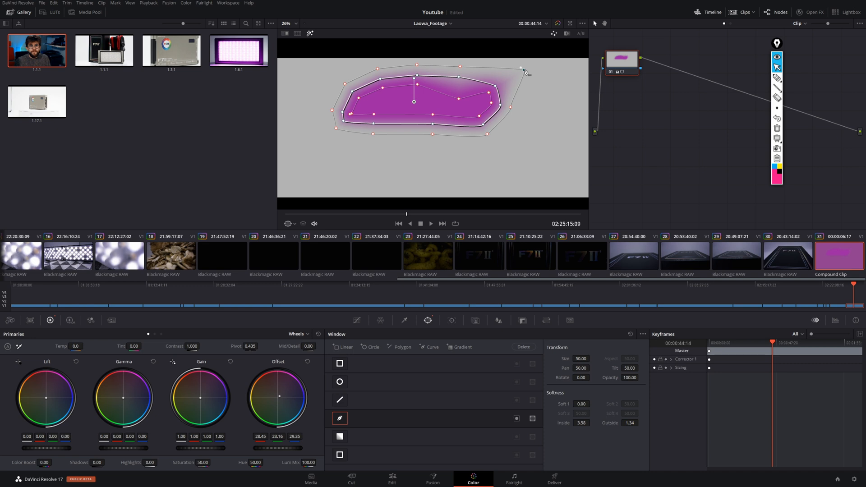
drag(525, 71, 529, 107)
Toggle the polygon window on and off over the curve window
click(373, 383)
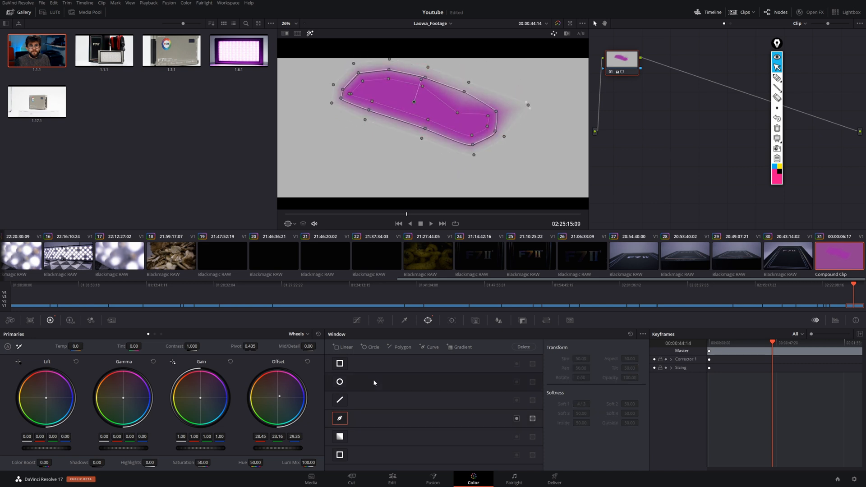
click(341, 402)
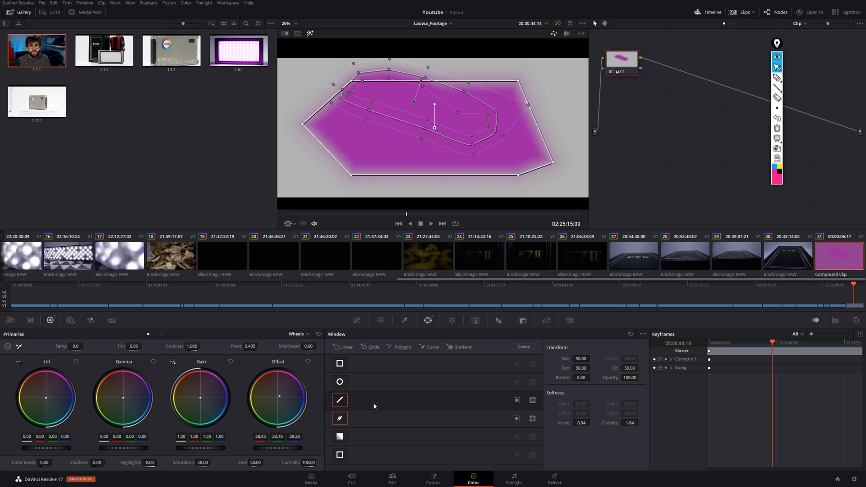
click(341, 402)
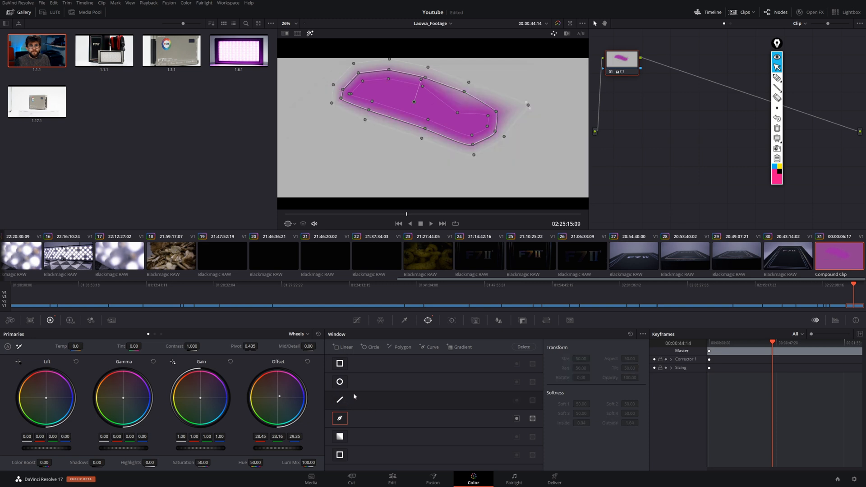
Set the curve window's opacity to 91.50 and turn the linear window back on
click(390, 417)
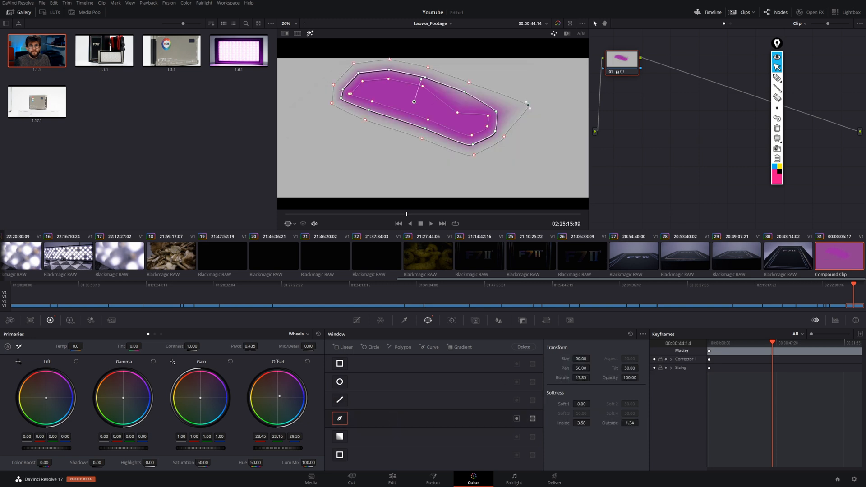
mouse_move(631, 378)
mouse_down()
mouse_move(631, 390)
mouse_move(642, 377)
mouse_up()
click(340, 363)
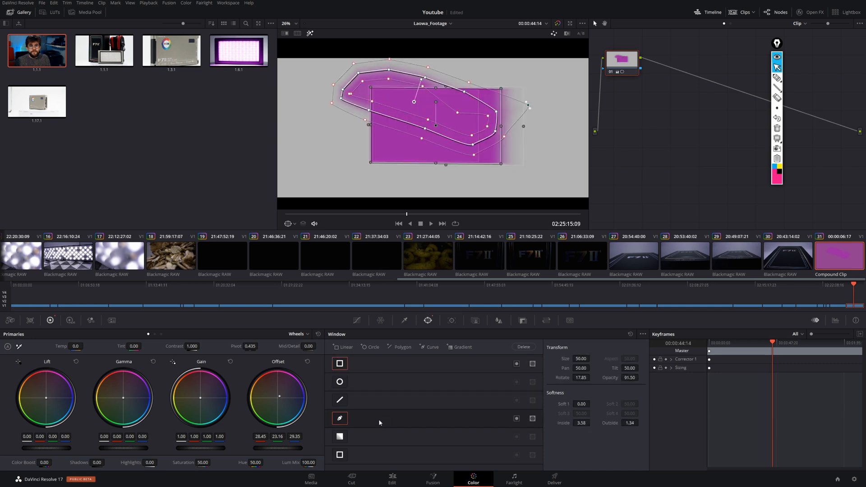
Turn off the curve window and widen the linear window's softness to about 14.15 (Soft 2), 16.13 (Soft 3) and 14.19 (Soft 4)
click(341, 418)
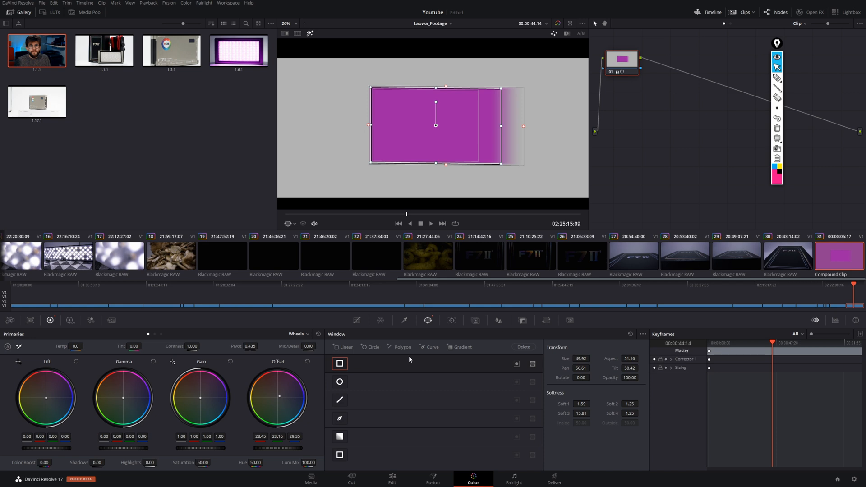
mouse_move(524, 127)
mouse_down()
mouse_move(546, 127)
mouse_move(525, 126)
mouse_up()
mouse_move(444, 166)
mouse_down()
mouse_move(447, 192)
mouse_move(451, 180)
mouse_up()
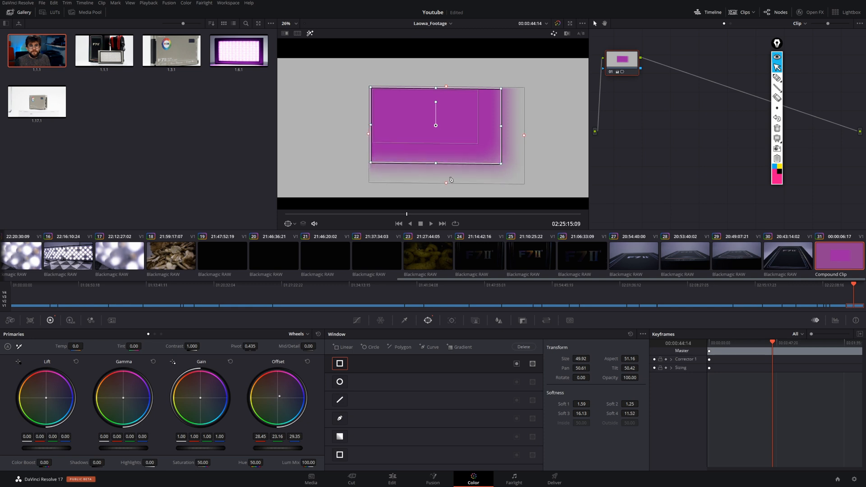
drag(446, 86, 454, 66)
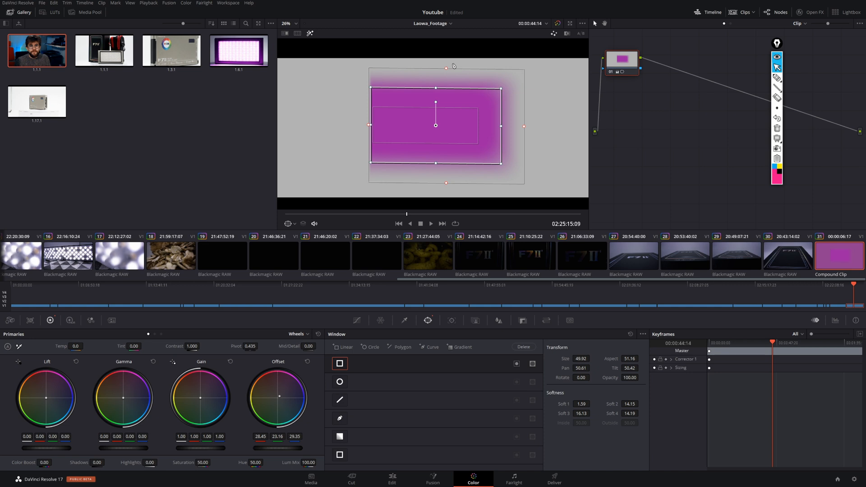
Mark up the window palette with the annotation pen and load the saved window preset "test"
click(777, 77)
mouse_move(536, 337)
mouse_down()
mouse_move(533, 421)
mouse_move(593, 438)
mouse_move(650, 435)
mouse_move(648, 365)
mouse_move(613, 336)
mouse_move(537, 339)
mouse_up()
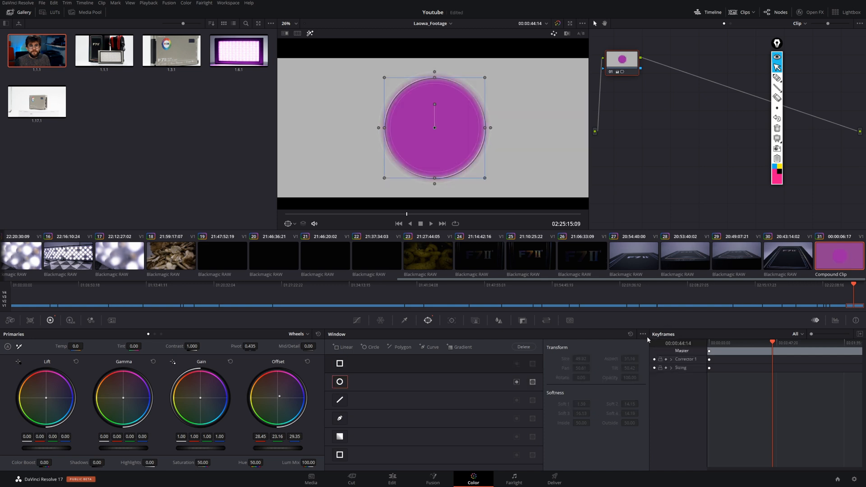
click(644, 334)
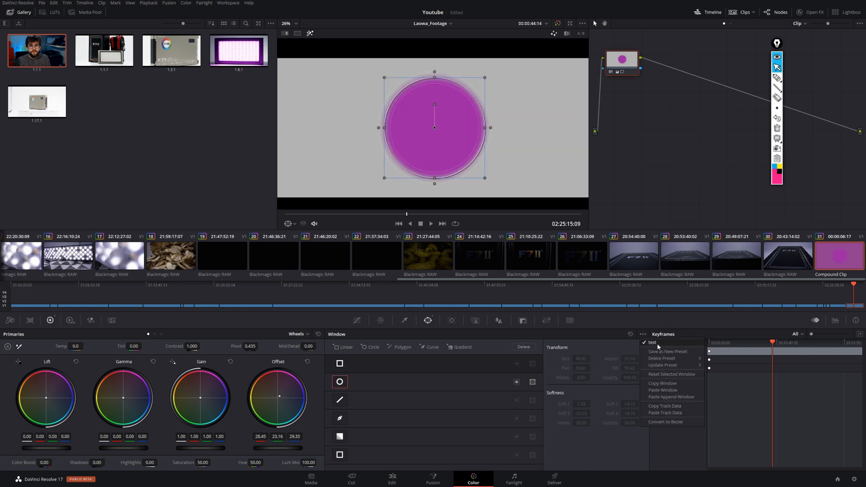
click(658, 345)
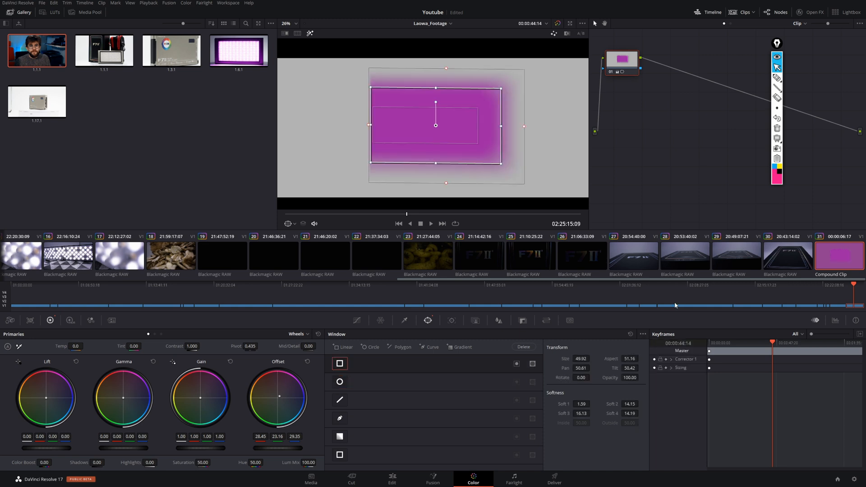
Delete the "test" window preset and reset the selected linear window
click(643, 334)
mouse_move(679, 359)
click(716, 360)
click(644, 334)
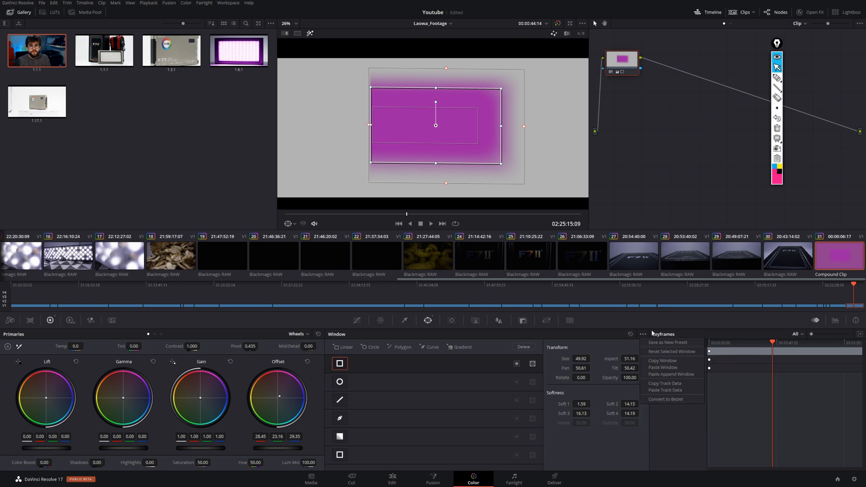
click(685, 351)
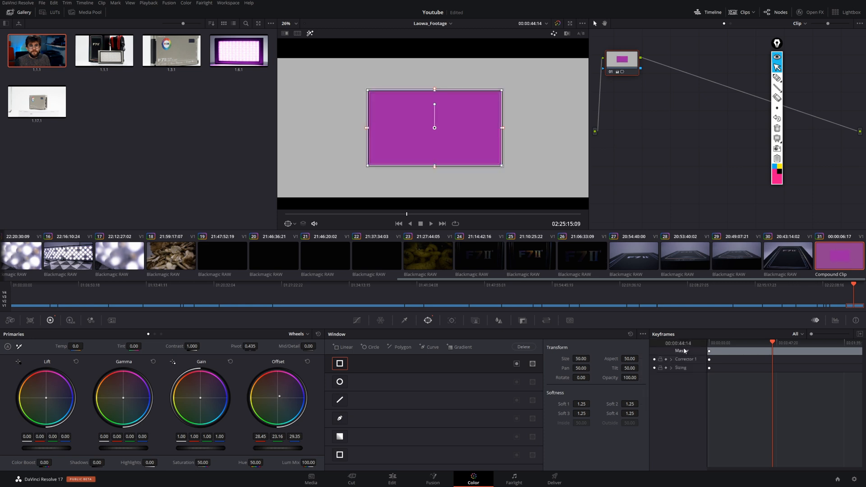
Copy the freeform curve window on the compound clip
click(643, 334)
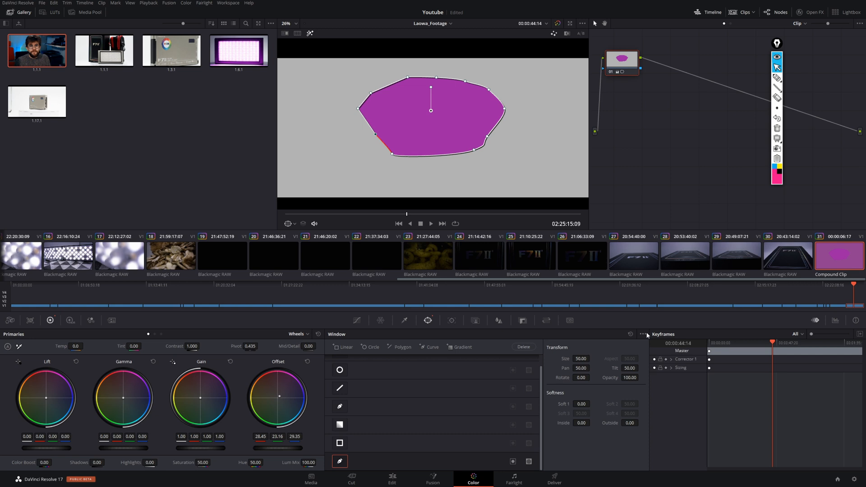
click(644, 335)
click(674, 362)
Try pasting the copied curve window onto node 02 of clip 30, and undo the paste
click(787, 259)
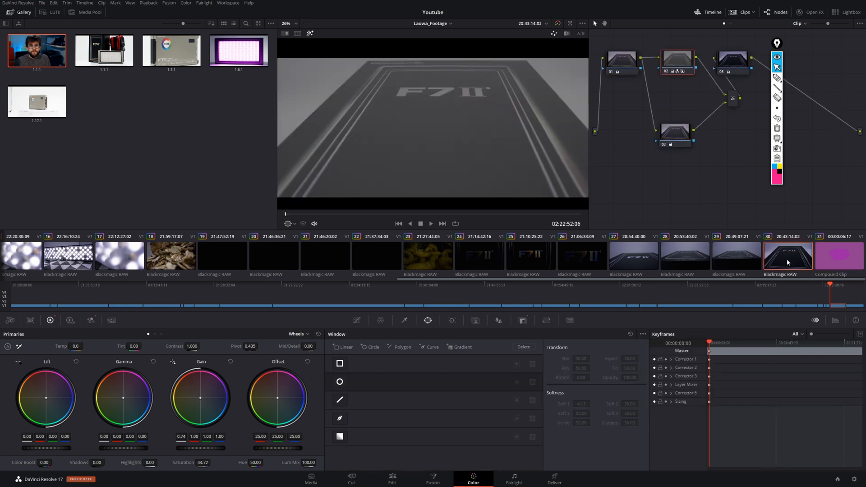
click(643, 335)
click(667, 368)
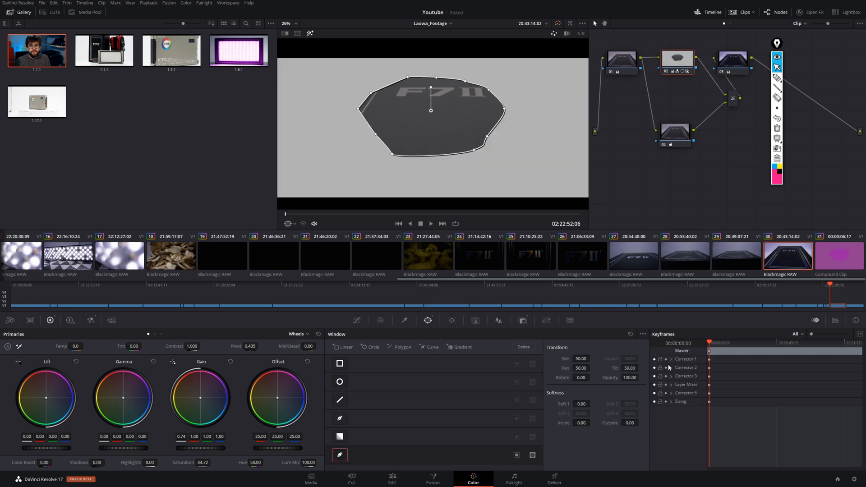
key(ctrl+z)
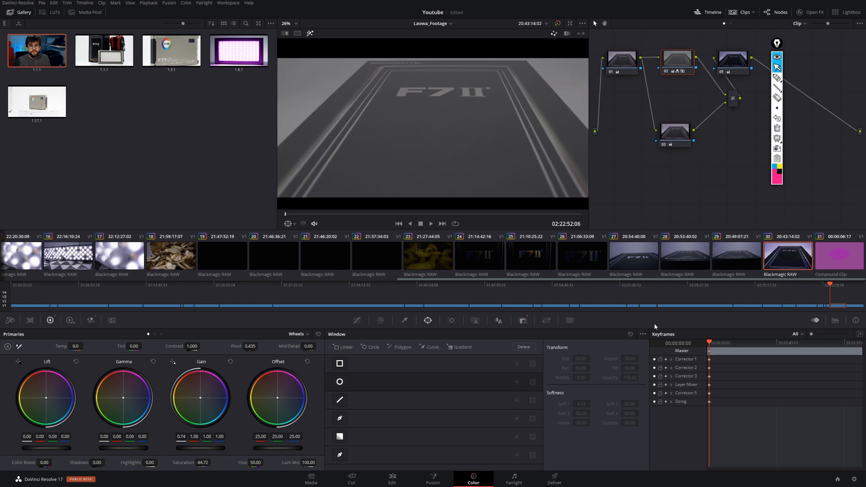
Paste-append the copied curve window to the compound clip and move one of the two curve shapes sideways
click(842, 259)
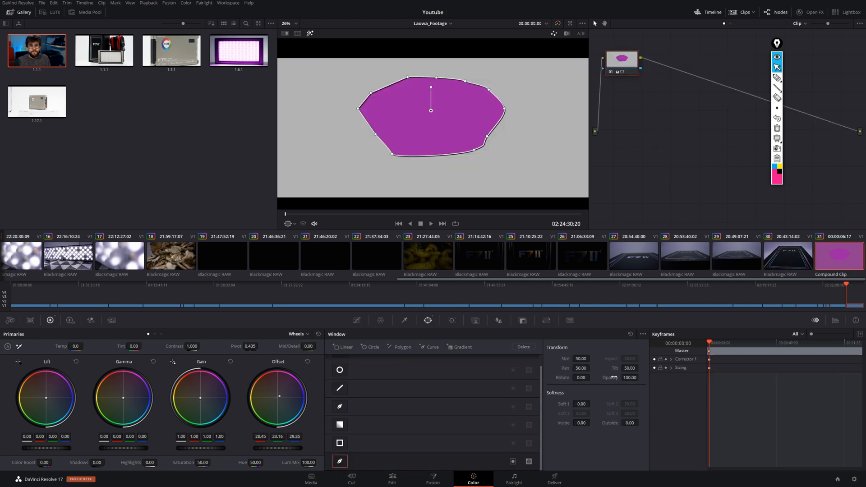
click(644, 334)
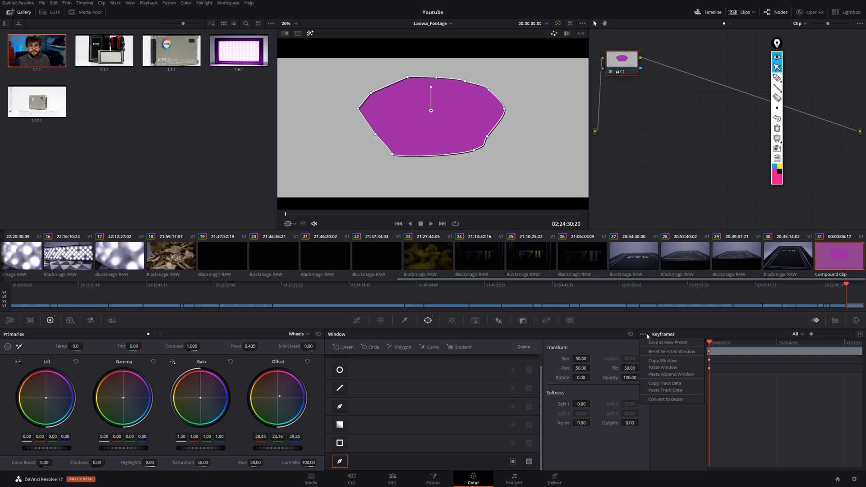
click(685, 375)
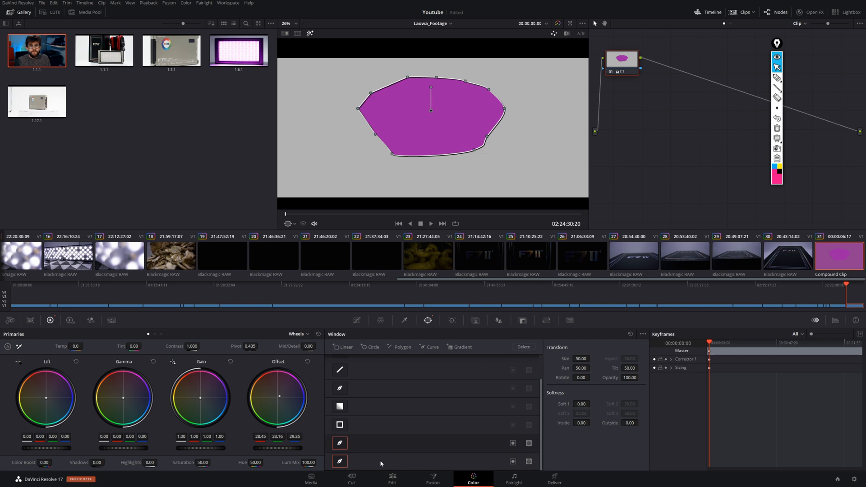
drag(427, 109, 496, 111)
Try converting the five-sided polygon window to Bezier, and undo the conversion
click(643, 334)
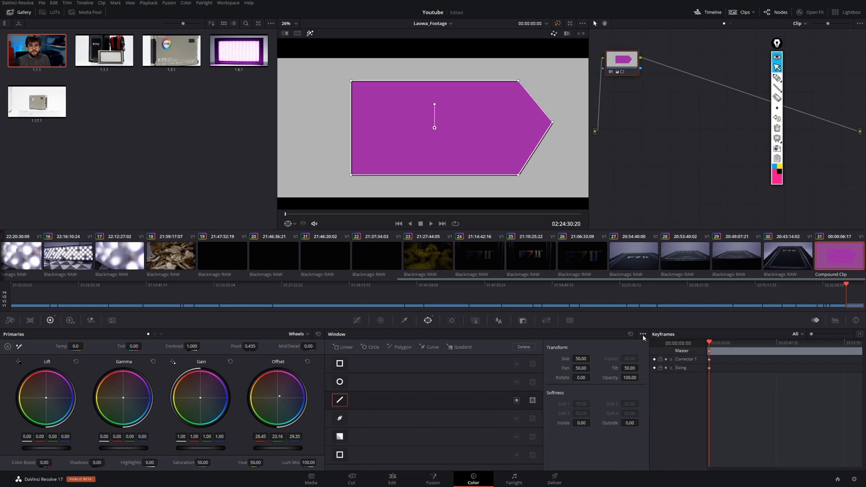
click(644, 335)
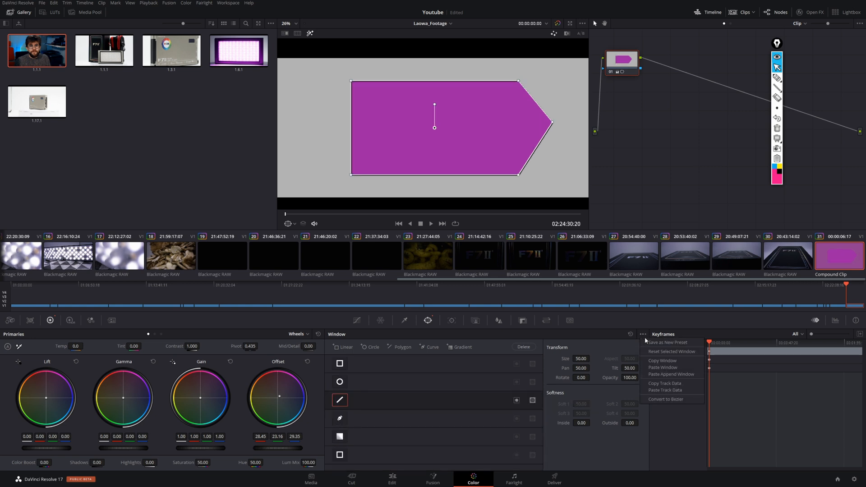
click(687, 399)
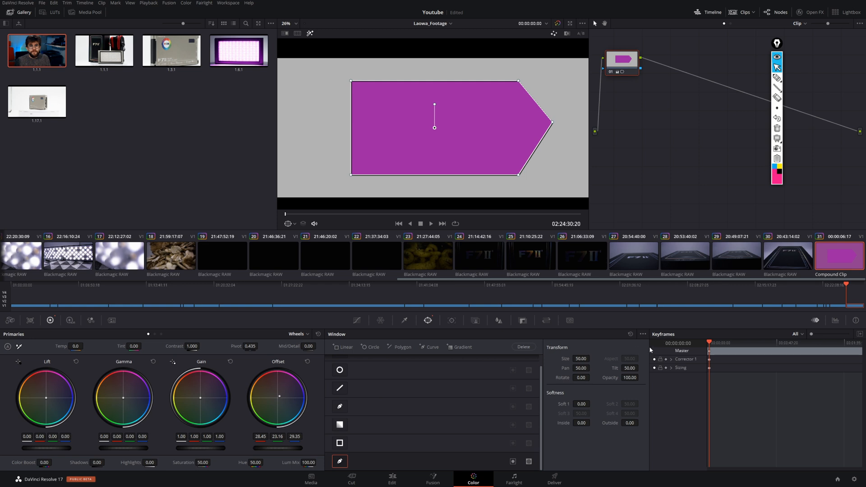
key(ctrl+z)
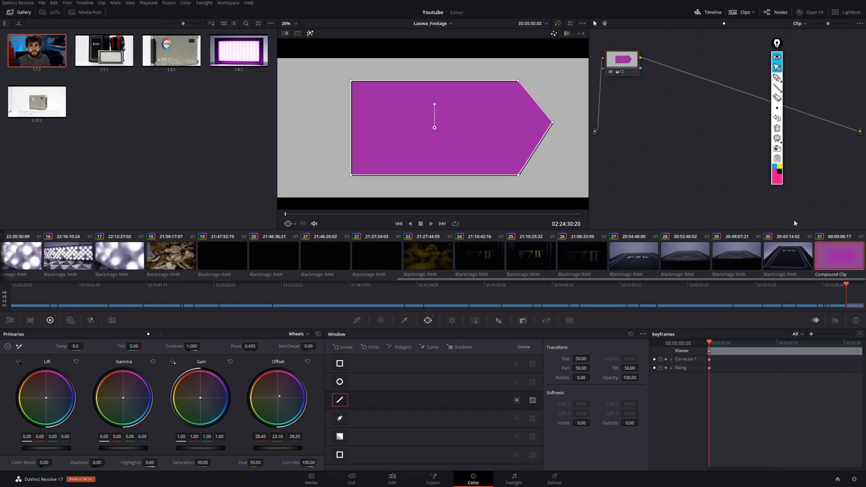
Circle the polygon window's entry in pink with the annotation pen and convert that window to Bezier
click(777, 77)
mouse_move(346, 391)
mouse_down()
mouse_move(338, 415)
mouse_move(349, 384)
mouse_up()
click(776, 67)
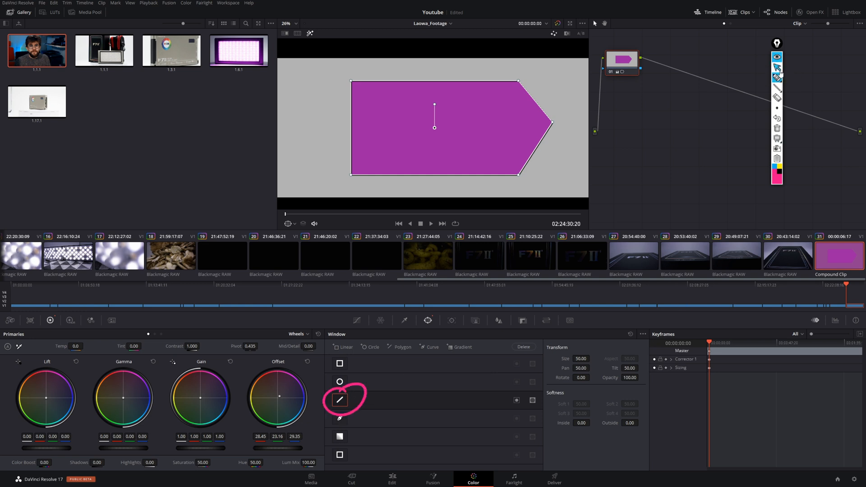
click(642, 335)
click(658, 401)
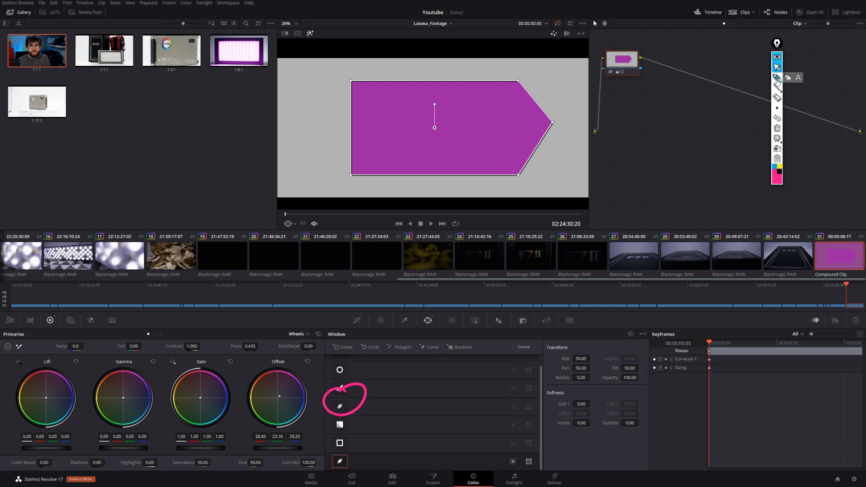
Change the annotation pen to blue and circle the converted curve window's entry in the window list
click(775, 167)
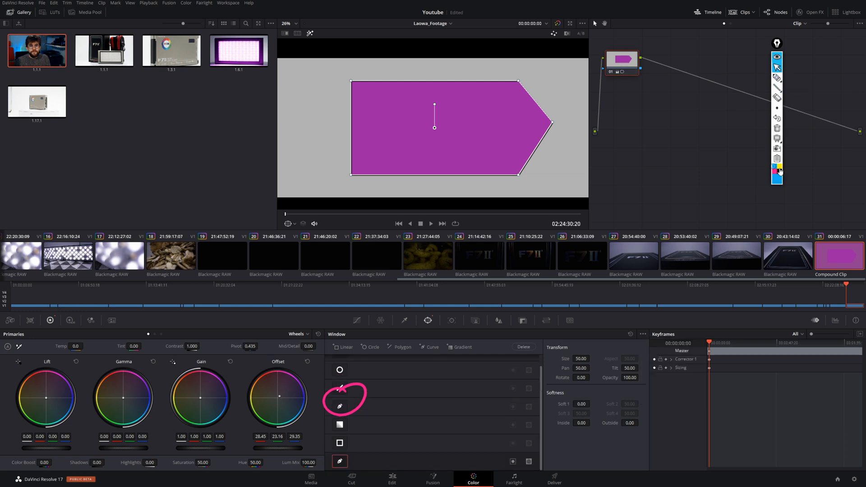
click(777, 78)
mouse_move(346, 453)
mouse_down()
mouse_move(355, 475)
mouse_move(346, 444)
mouse_up()
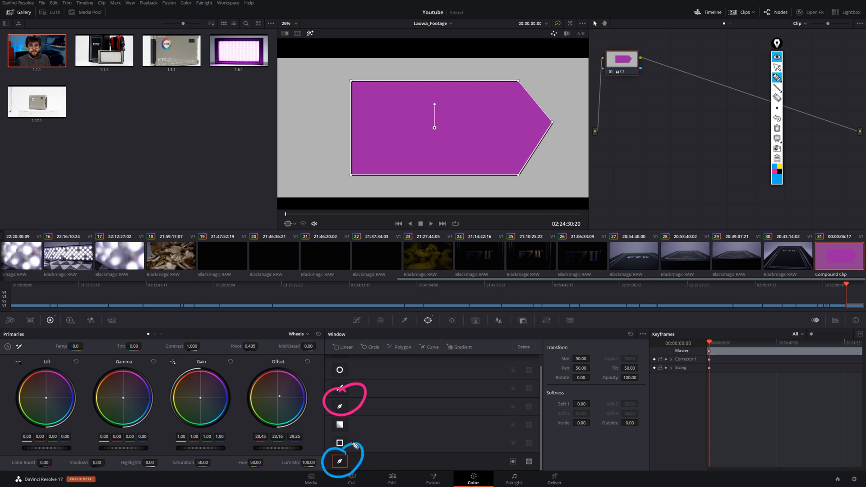
click(777, 68)
Try bending the converted window's pointed end and adjoining corner into curves with its Bezier points and handles
click(553, 123)
drag(553, 122, 554, 125)
click(553, 128)
drag(550, 130, 573, 87)
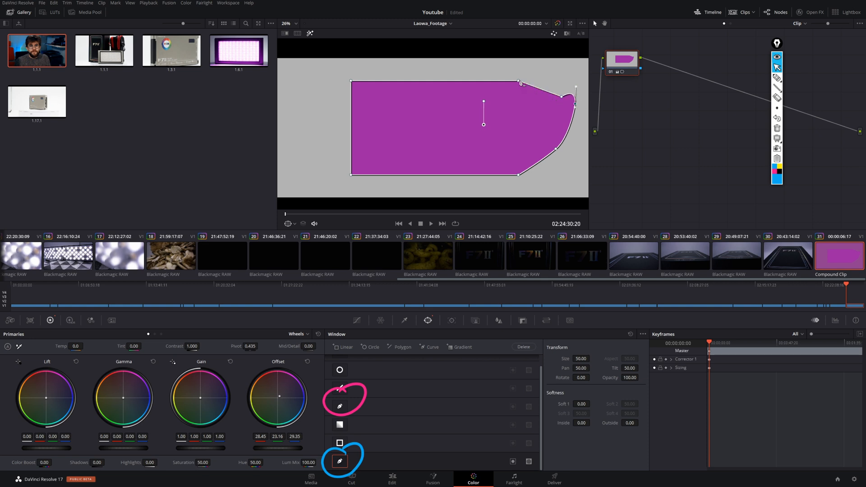
drag(518, 81, 491, 73)
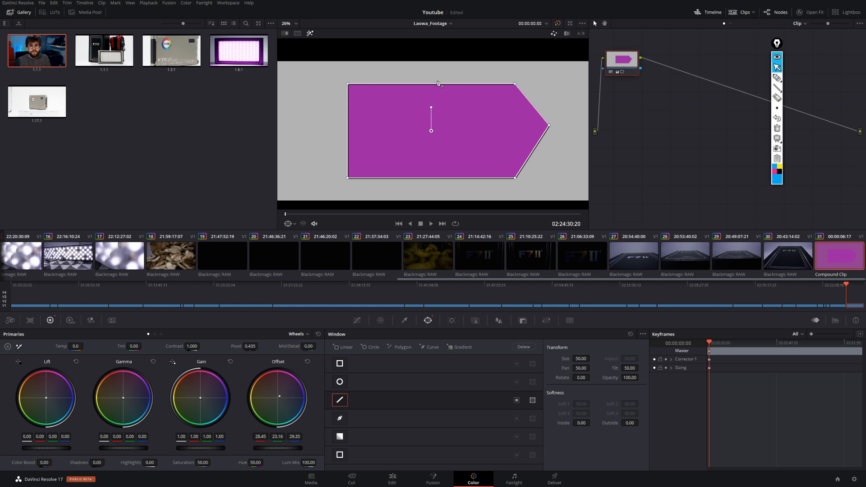
Add a control point on the polygon window's upper edge, try removing and re-adding it, and raise it slightly above the edge
click(436, 86)
drag(436, 85, 441, 78)
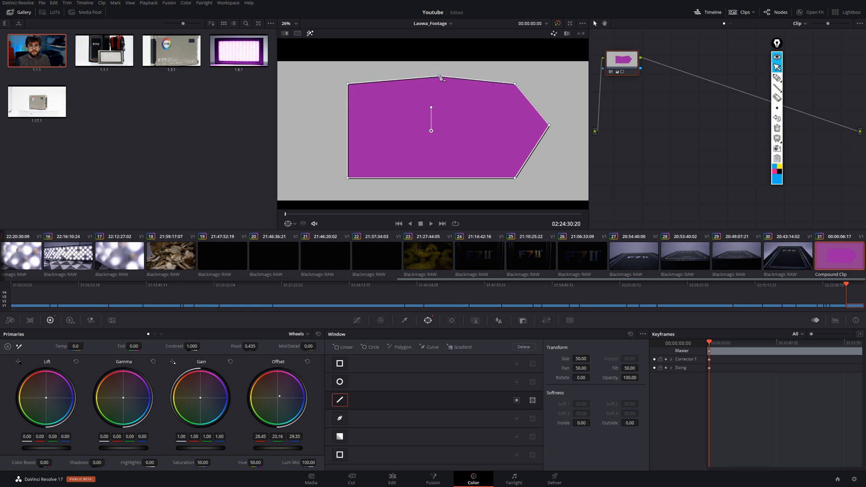
middle_click(440, 77)
drag(441, 85, 441, 74)
middle_click(441, 71)
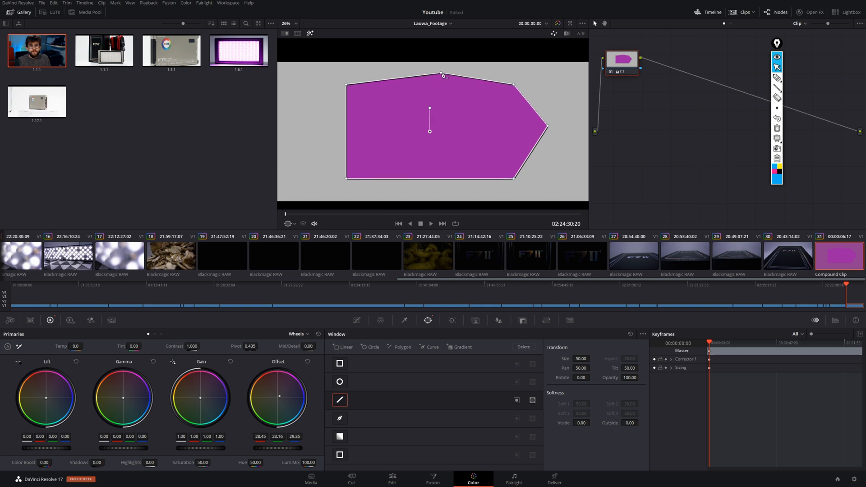
mouse_move(442, 76)
mouse_down()
mouse_move(443, 90)
mouse_move(444, 83)
mouse_up()
right_click(443, 78)
click(433, 90)
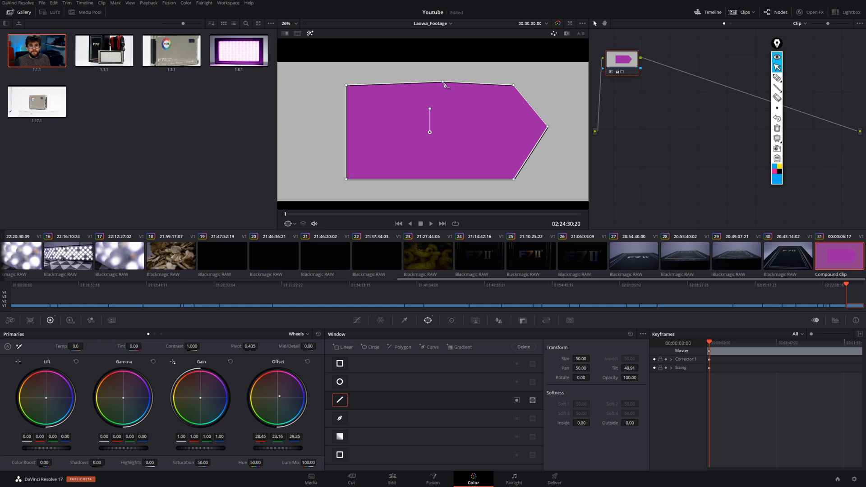
Convert the polygon window to Bezier and reposition the added point on its upper edge
click(643, 334)
click(672, 399)
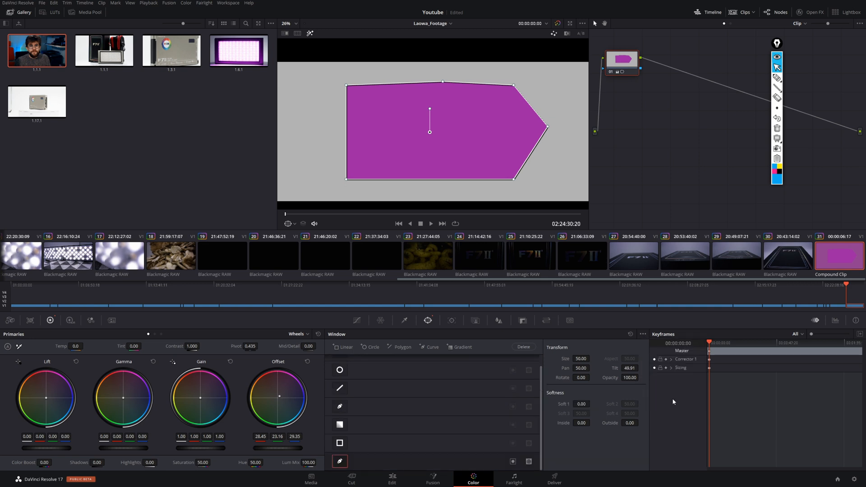
drag(444, 84, 445, 76)
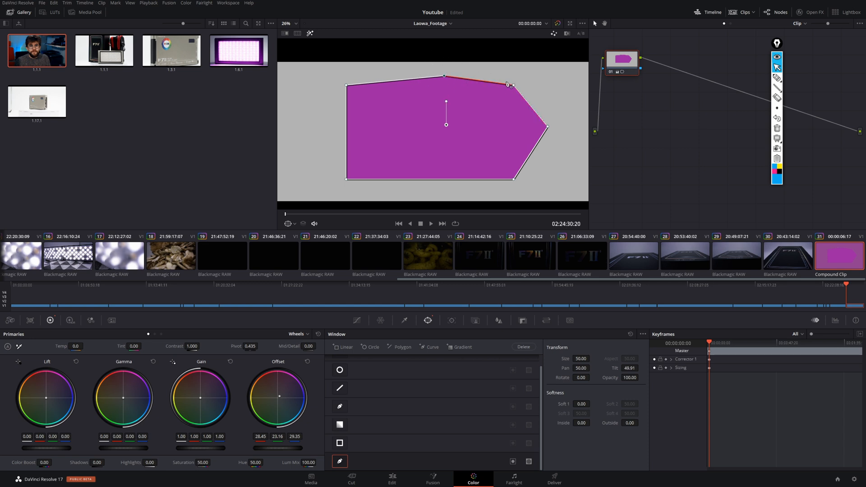
drag(445, 76, 440, 79)
Bulge the Bezier window's left side outward, bend its lower edge inward, and round its right end with curve handles
drag(346, 133, 318, 129)
drag(444, 180, 445, 168)
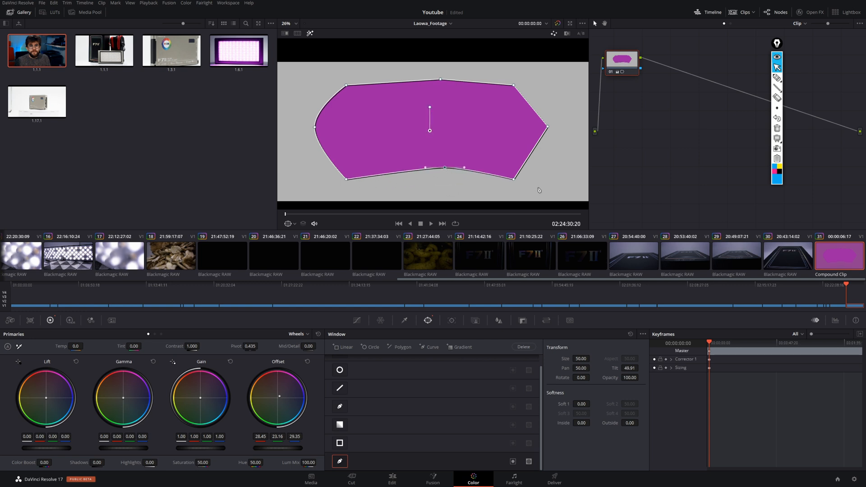
drag(521, 183, 526, 183)
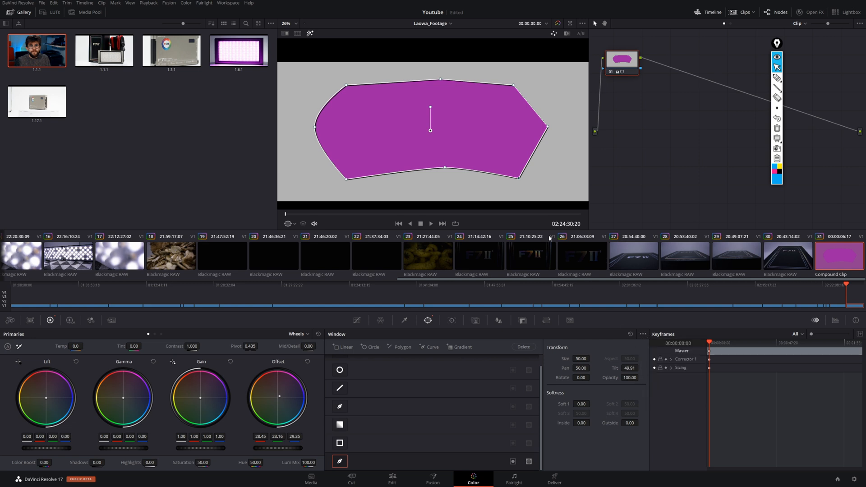
drag(519, 178, 548, 169)
click(548, 127)
mouse_move(548, 127)
mouse_down()
mouse_move(555, 123)
mouse_move(551, 131)
mouse_move(562, 138)
mouse_move(548, 128)
mouse_move(559, 111)
mouse_move(545, 104)
mouse_move(545, 153)
mouse_move(555, 158)
mouse_move(529, 175)
mouse_move(536, 169)
mouse_move(530, 156)
mouse_move(537, 163)
mouse_move(570, 149)
mouse_move(555, 167)
mouse_move(561, 157)
mouse_move(575, 181)
mouse_move(552, 150)
mouse_move(555, 179)
mouse_move(565, 179)
mouse_move(562, 162)
mouse_up()
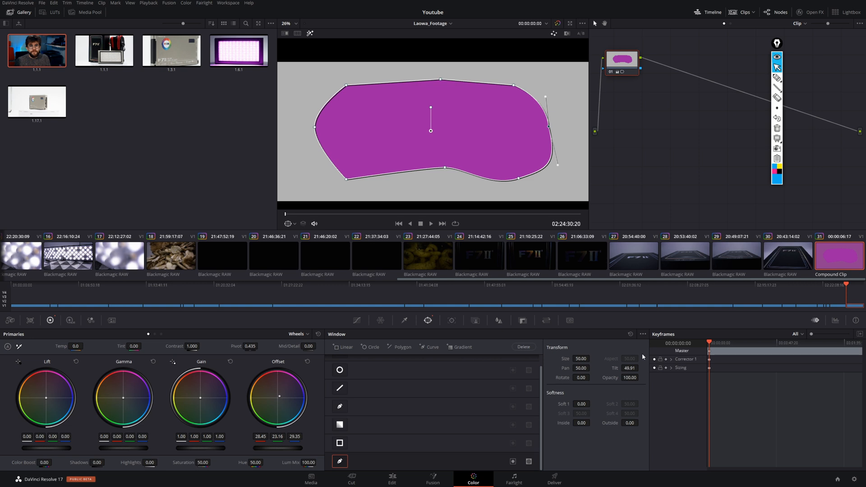
Switch to clip 30, the shot of the F7 II box
click(787, 256)
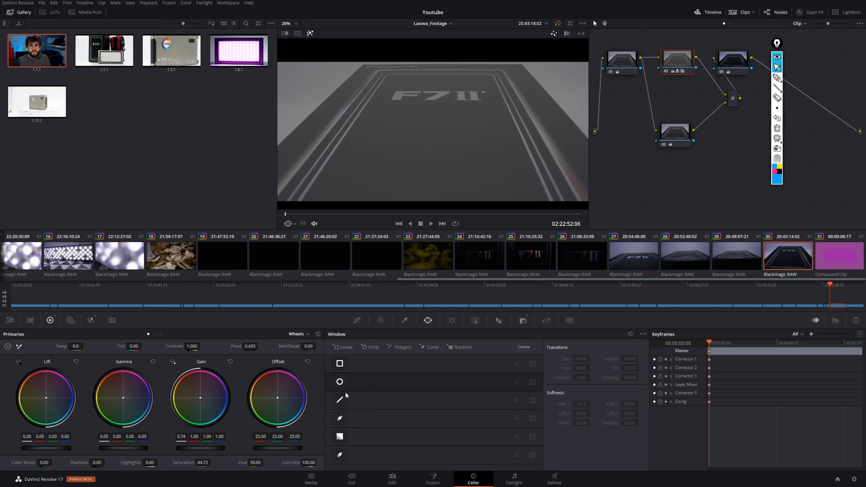
Try outlining the F7 II logo with a closed curve window on node 02
click(343, 421)
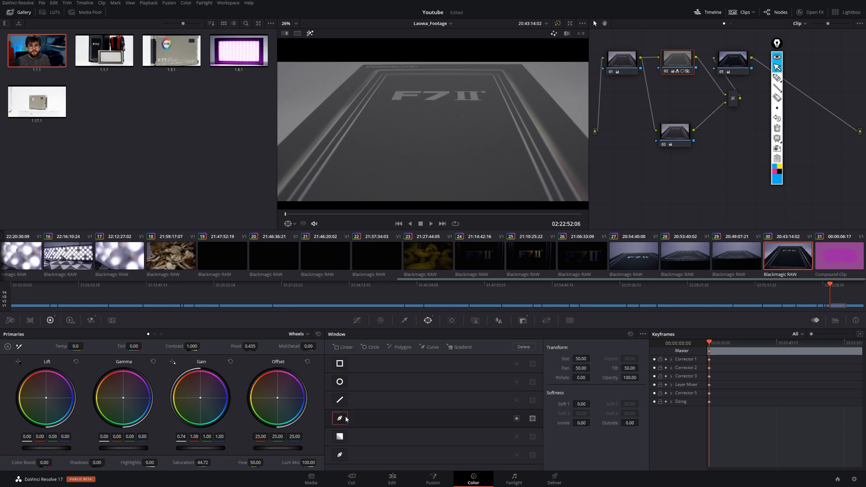
click(379, 98)
click(385, 84)
drag(408, 79, 414, 78)
drag(483, 81, 490, 82)
drag(497, 86, 485, 112)
drag(447, 118, 412, 120)
drag(392, 117, 382, 114)
click(379, 98)
Undo the curve window drawn around the F7 II logo
key(ctrl+z)
key(ctrl+z)
key(ctrl+z)
key(ctrl+z)
key(ctrl+z)
key(ctrl+z)
key(ctrl+z)
key(ctrl+z)
key(ctrl+z)
key(ctrl+z)
key(ctrl+z)
key(ctrl+z)
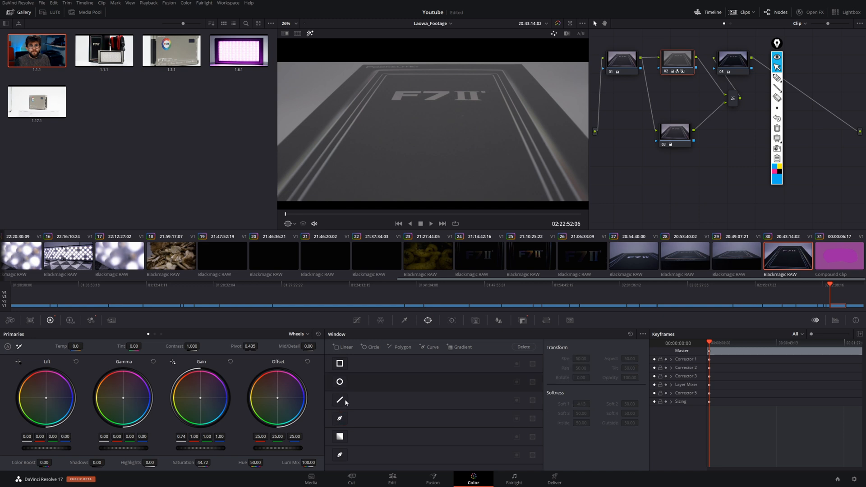
Fit a linear window's corners tightly around the F7 II logo on node 02 and turn off the highlight view
click(340, 363)
drag(503, 179, 492, 82)
drag(371, 62, 392, 79)
drag(372, 138, 387, 114)
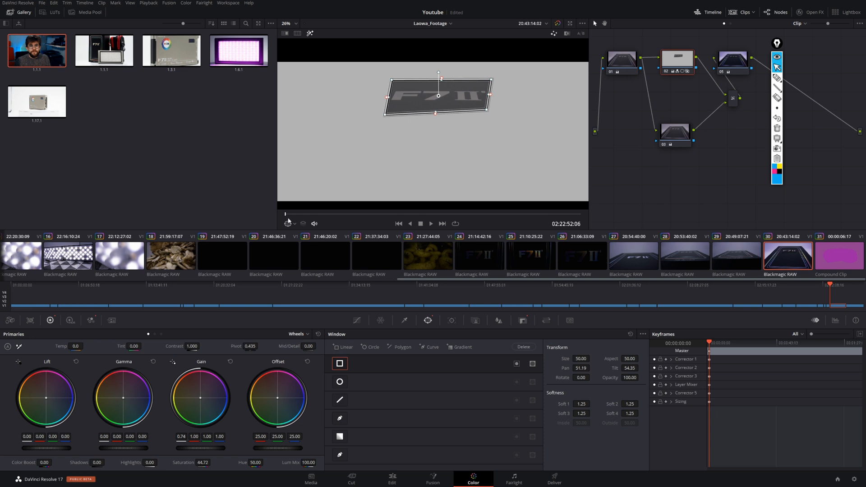
mouse_move(285, 214)
mouse_down()
mouse_move(502, 215)
mouse_move(272, 218)
mouse_up()
key(shift+h)
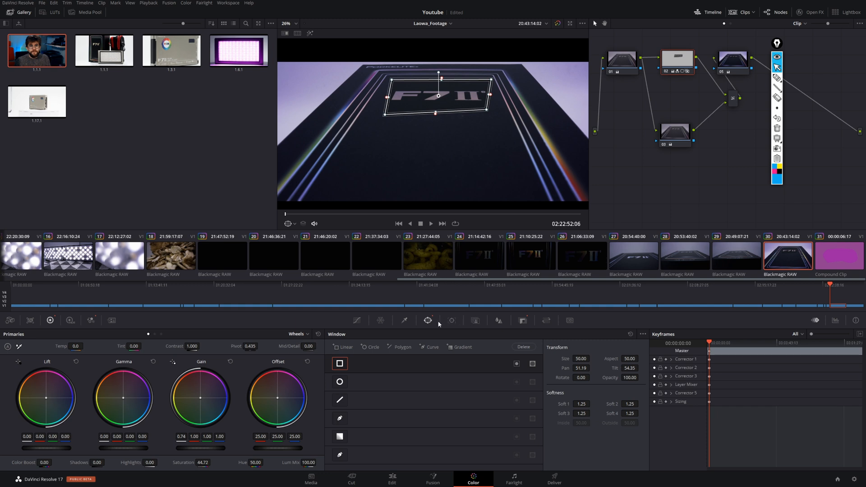
Track the linear window forward through the clip with pan, tilt and zoom enabled, and return to the first frame
click(452, 321)
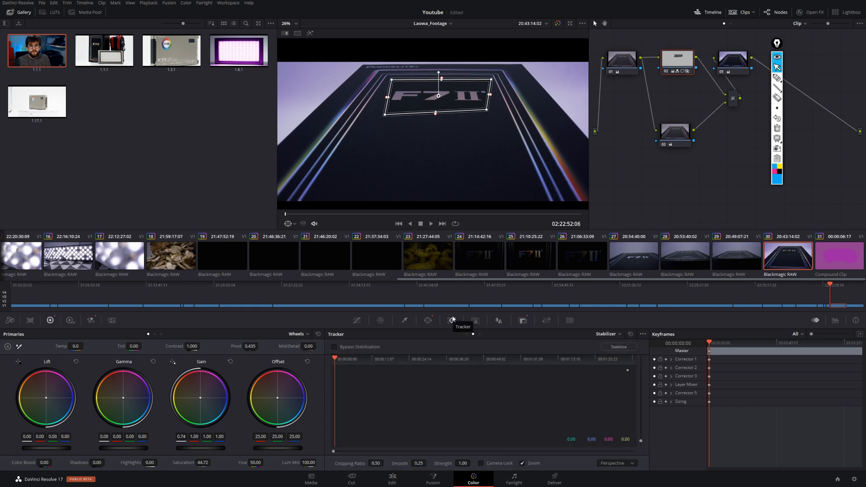
click(618, 335)
click(620, 347)
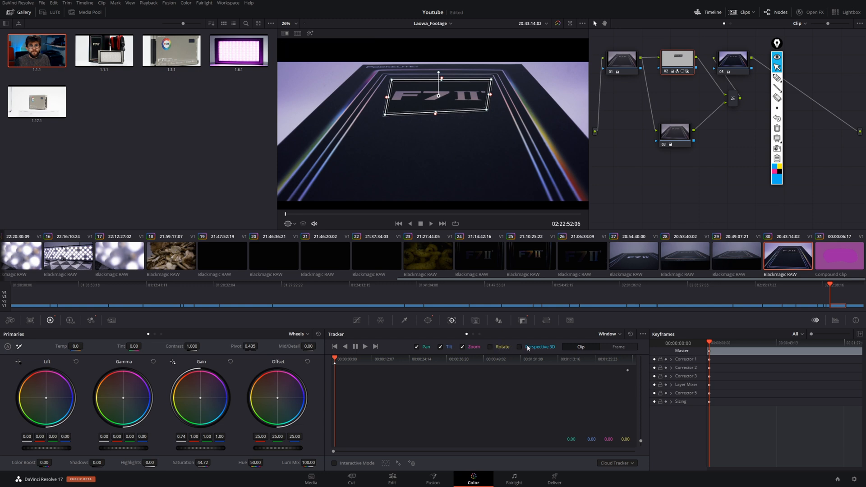
click(365, 347)
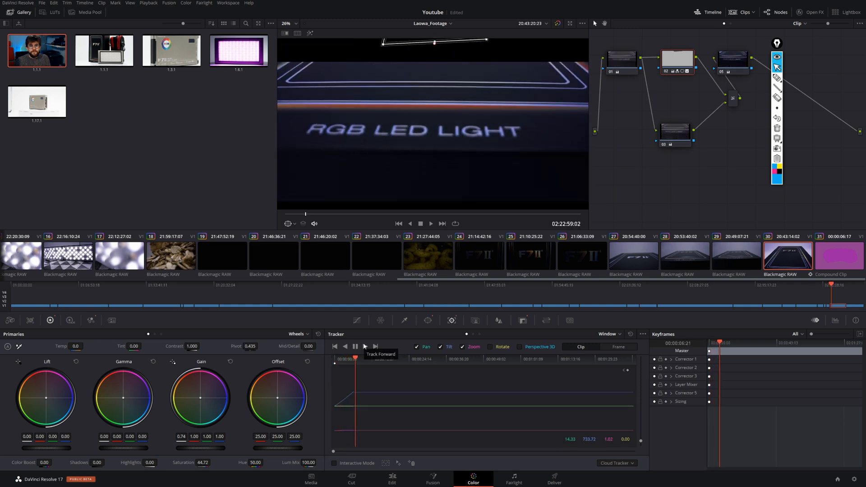
drag(356, 359, 326, 360)
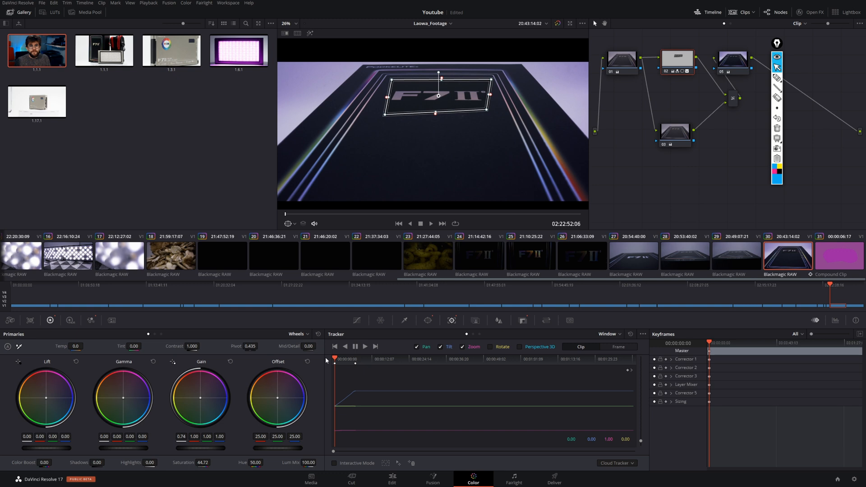
mouse_move(336, 365)
mouse_down()
mouse_move(356, 360)
mouse_move(331, 358)
mouse_up()
Circle the tracker's Clip mode in blue and Frame mode in pink with the annotation pen, and clear the drawings
click(776, 78)
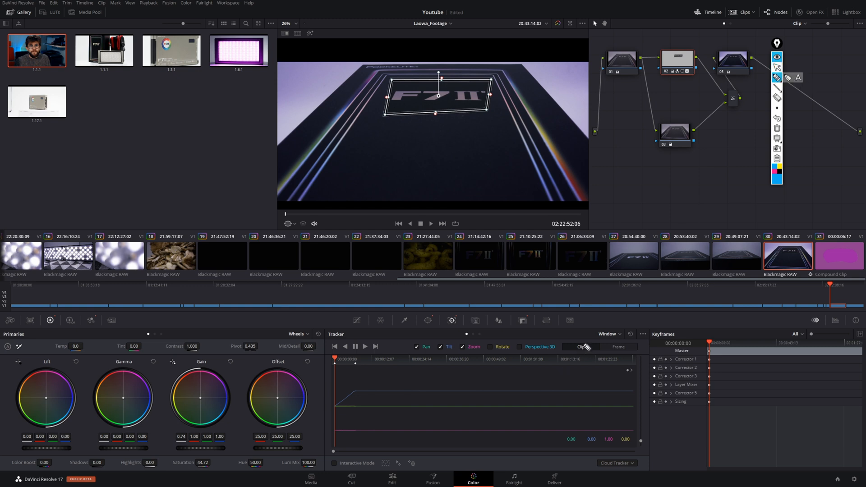
drag(588, 345, 581, 342)
click(775, 174)
mouse_move(626, 342)
mouse_down()
mouse_move(606, 362)
mouse_move(634, 344)
mouse_up()
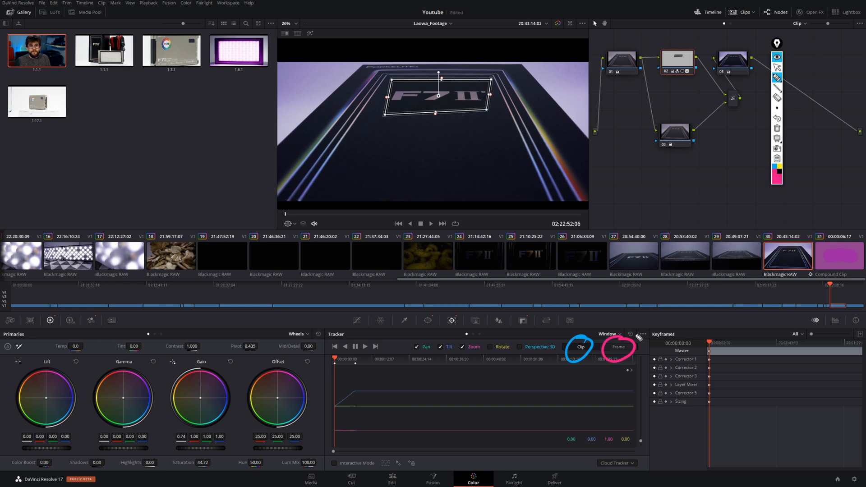
click(778, 129)
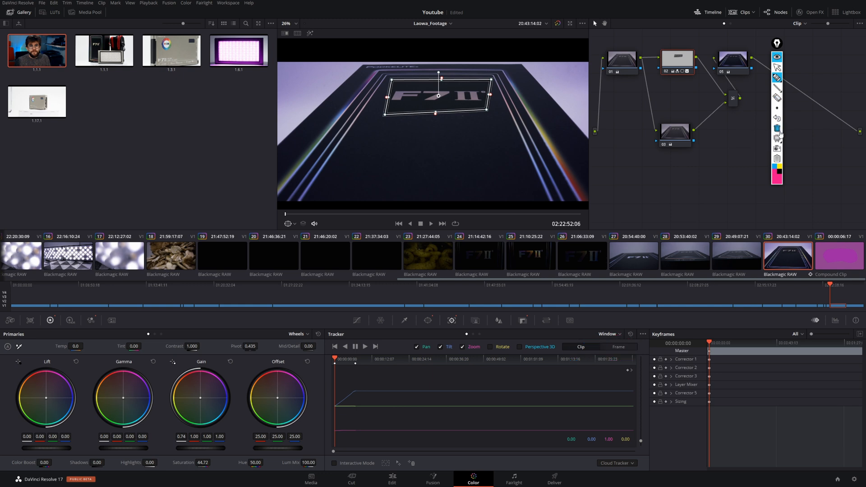
click(777, 68)
Try moving the tracked window to the right of the logo on the first frame in Clip mode
drag(442, 99, 470, 96)
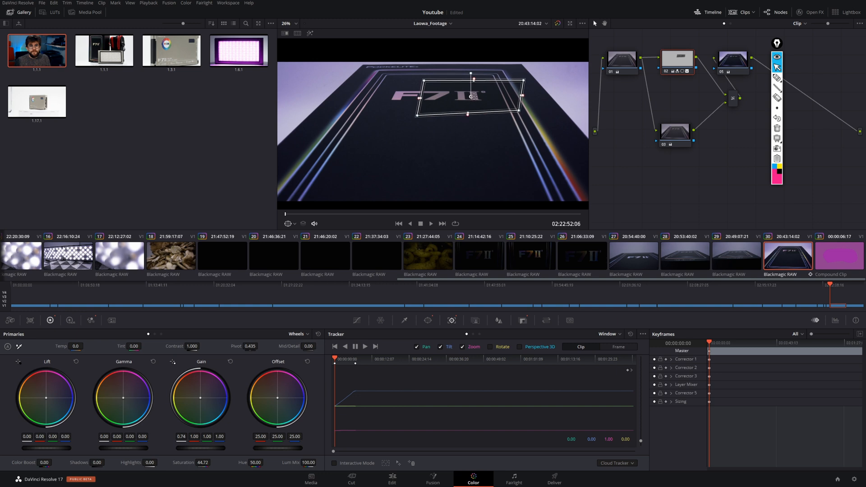
mouse_move(334, 359)
mouse_down()
mouse_move(356, 360)
mouse_move(333, 358)
mouse_up()
Circle the tracker's Frame mode in pink with the annotation pen
click(777, 78)
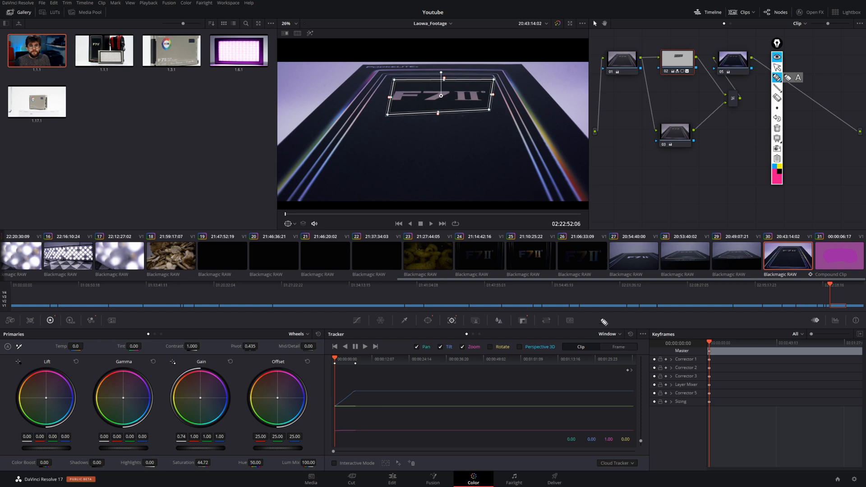
drag(626, 341, 634, 340)
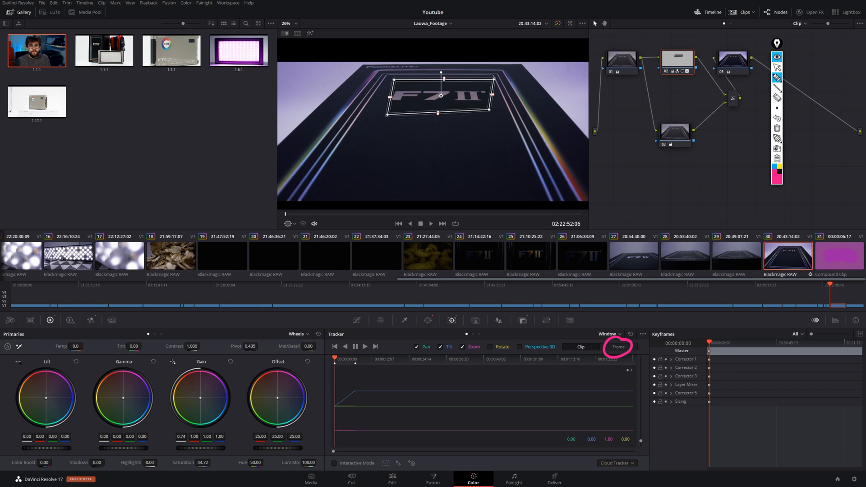
click(778, 68)
Switch the tracker to Frame mode and shift the window to the right of the logo about two seconds into the clip
click(622, 347)
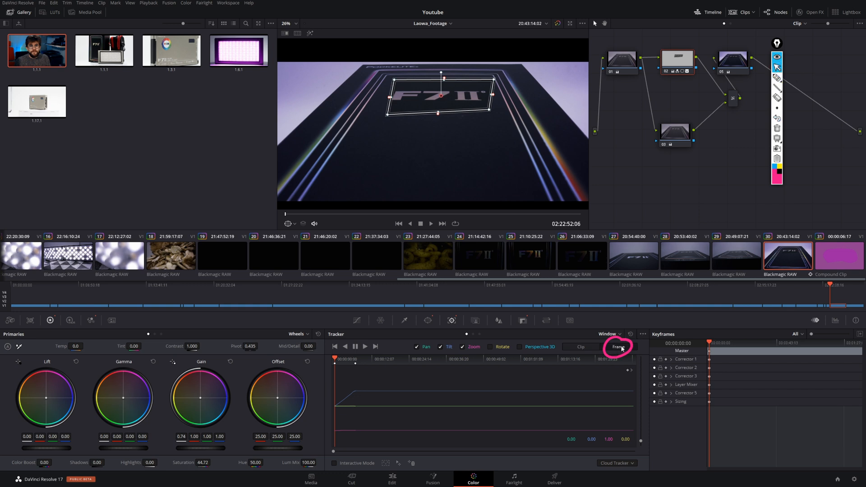
drag(340, 360, 343, 357)
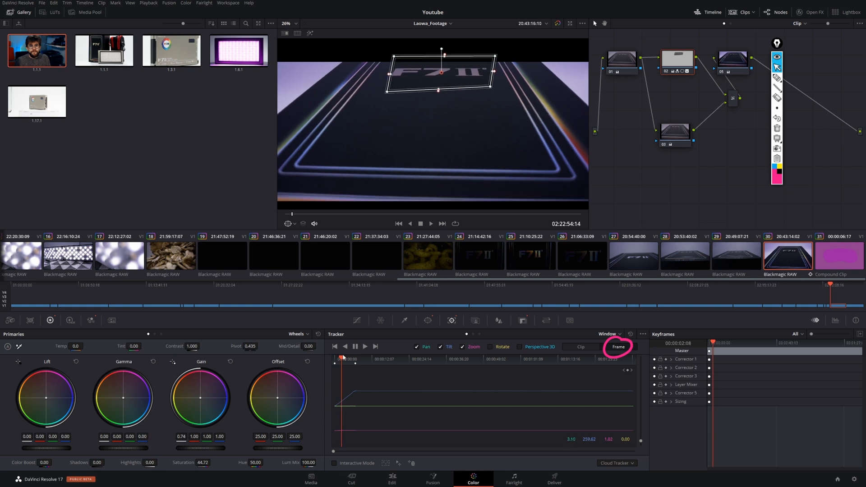
drag(441, 73, 468, 70)
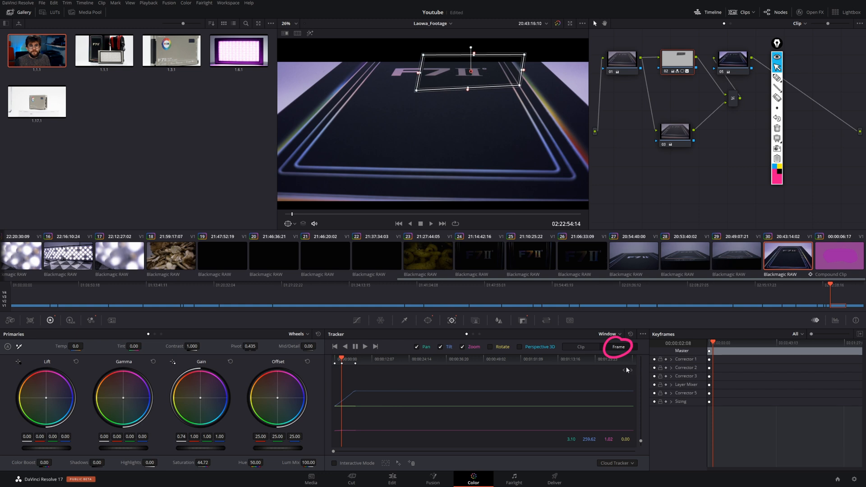
Mark the tracker's middle keyframe in pink and the first and last keyframes in blue with the annotation pen
key(ctrl+shift+p)
mouse_move(343, 359)
mouse_down()
mouse_move(345, 371)
mouse_move(341, 359)
mouse_up()
click(775, 167)
mouse_move(337, 367)
mouse_down()
mouse_move(331, 371)
mouse_move(338, 360)
mouse_move(352, 370)
mouse_move(357, 359)
mouse_up()
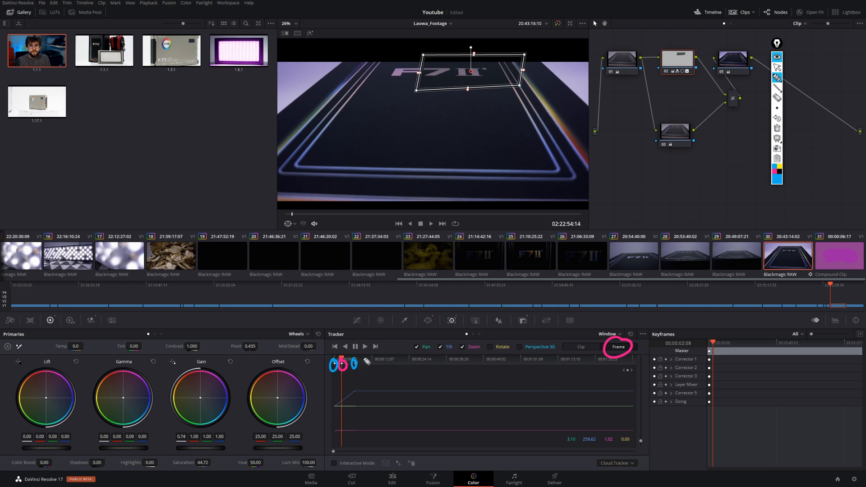
click(777, 69)
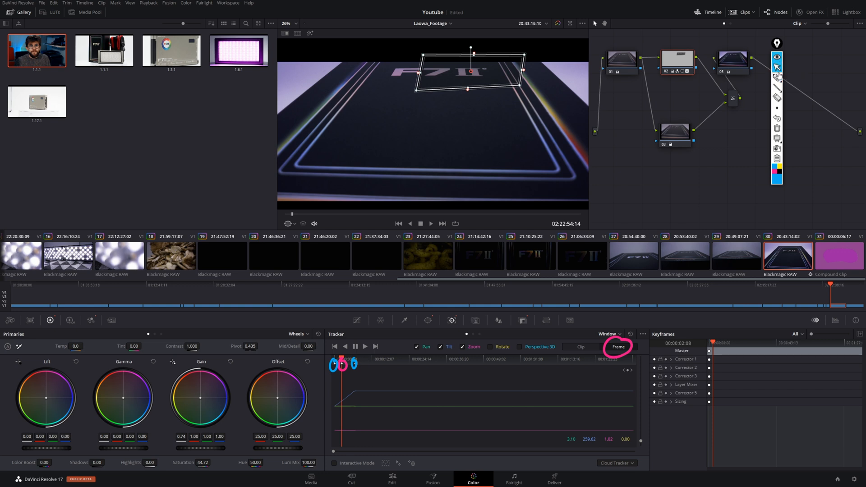
Try clearing the selected track data in the section following the first seconds, and play the clip to check the window
click(343, 359)
drag(344, 358, 324, 350)
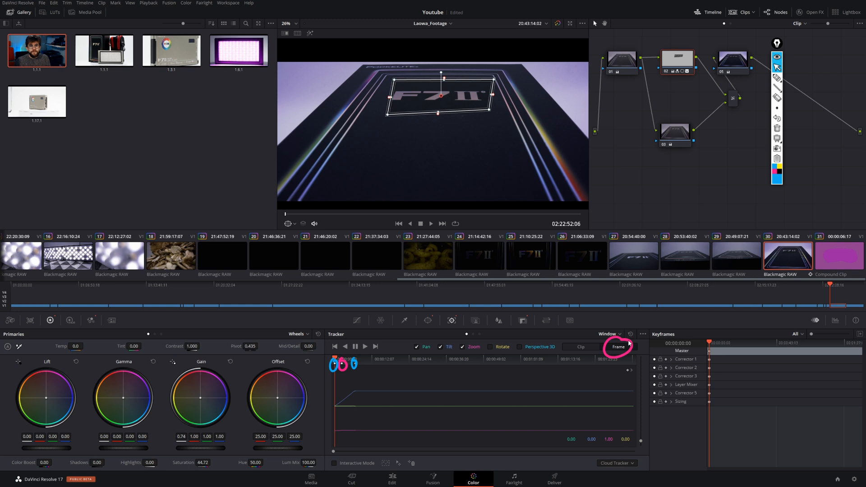
click(388, 464)
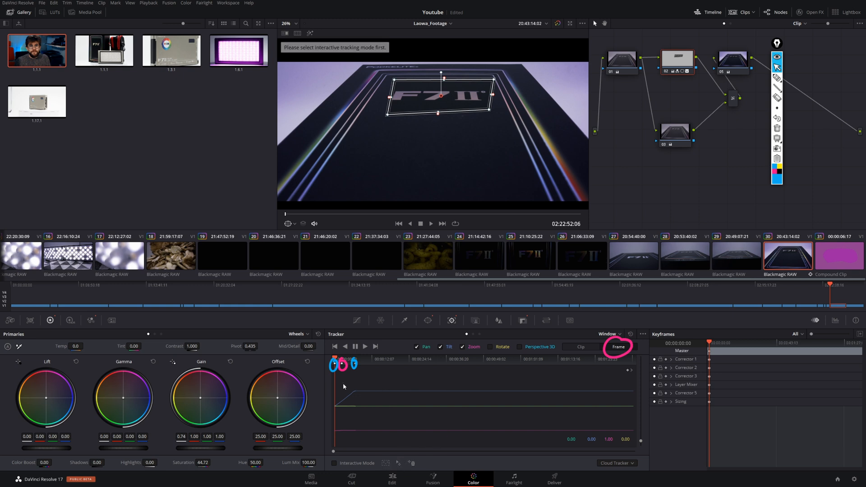
drag(371, 420, 377, 442)
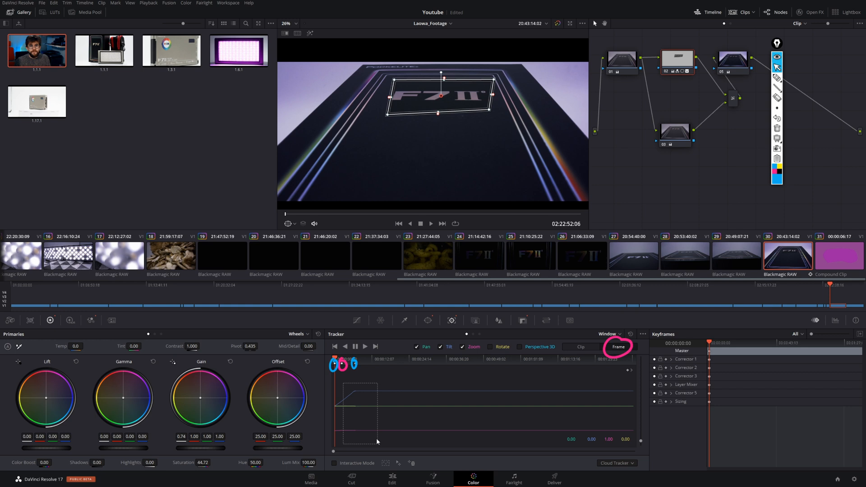
click(413, 464)
click(642, 334)
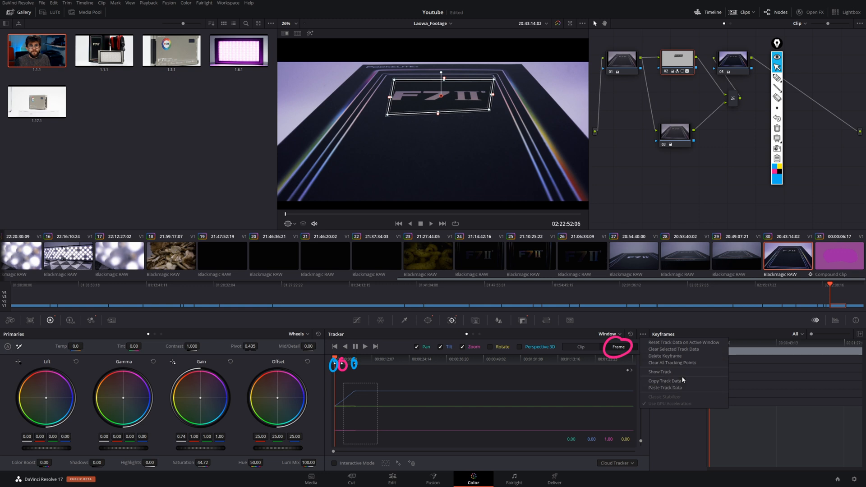
click(699, 349)
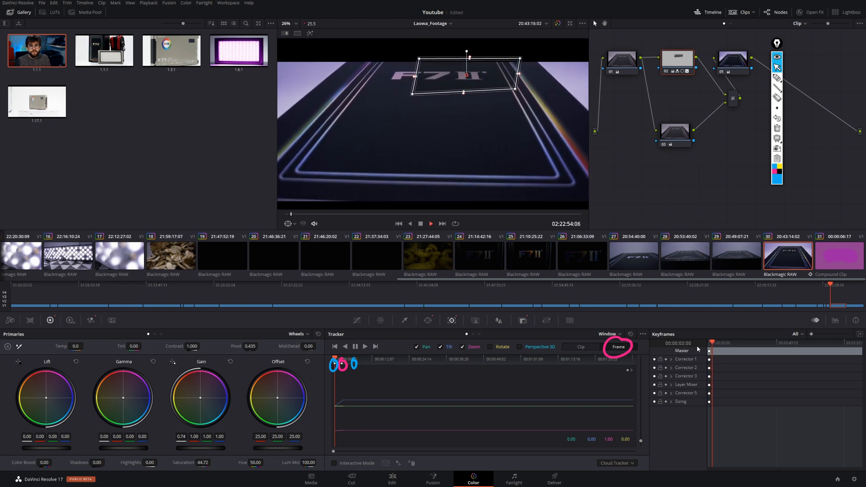
key(space)
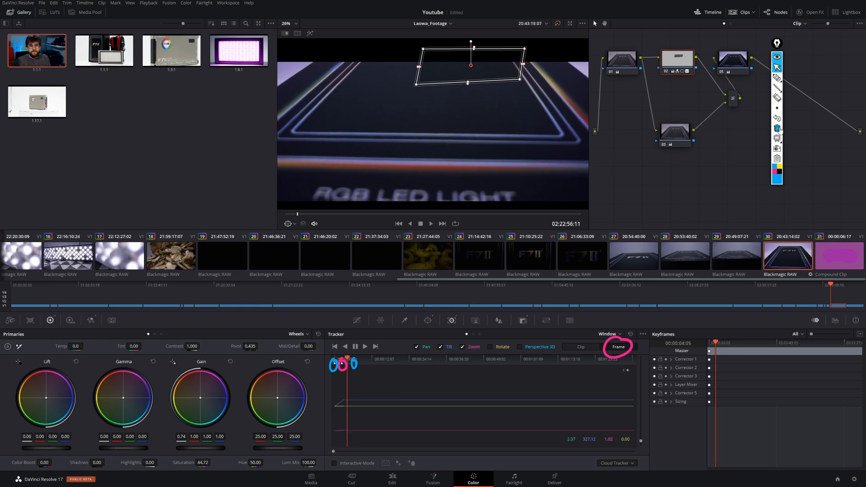
Try resetting the track data on the active window, and undo the reset
drag(350, 360, 329, 361)
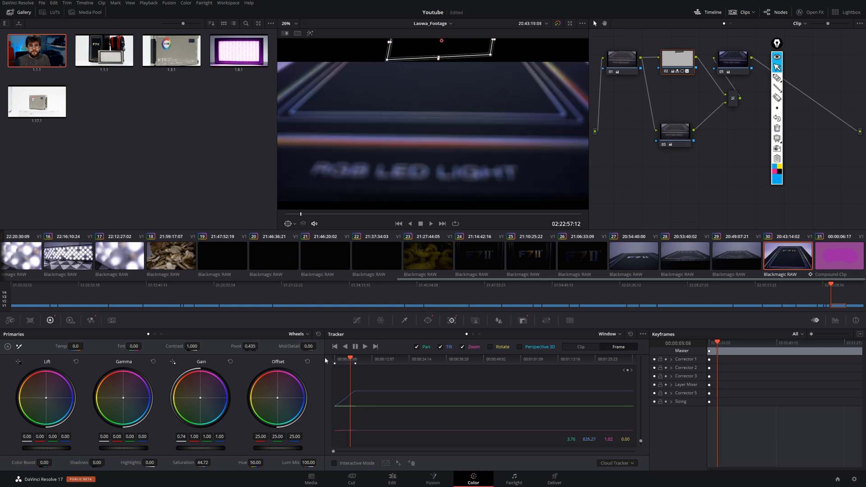
drag(347, 360, 336, 361)
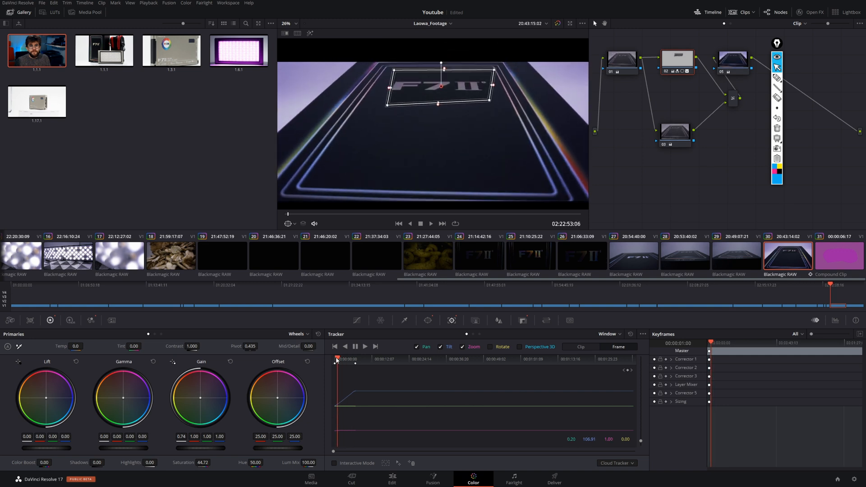
click(643, 334)
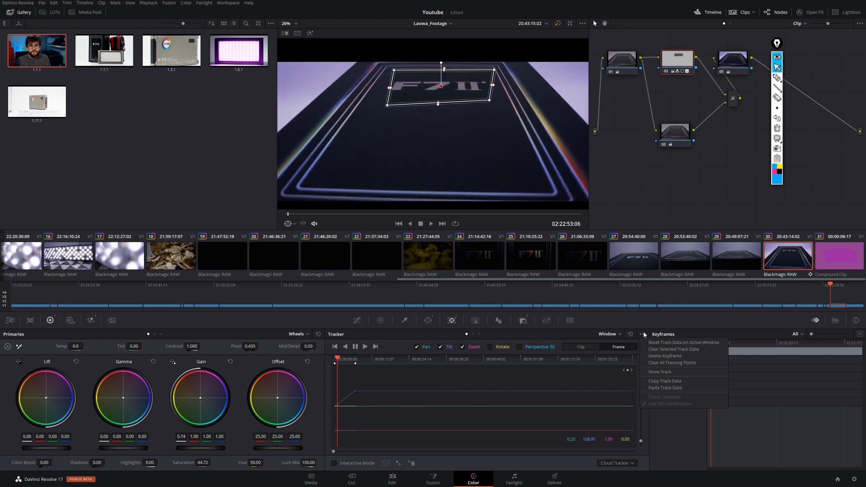
click(707, 343)
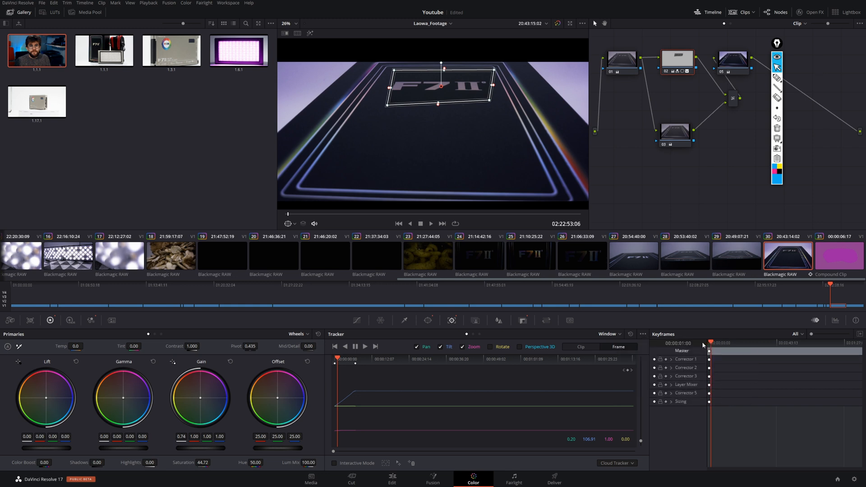
click(643, 334)
click(685, 342)
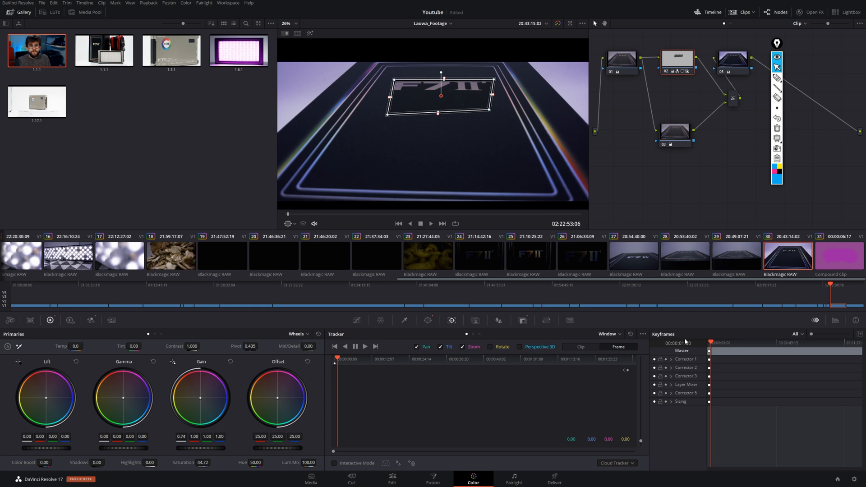
key(ctrl+z)
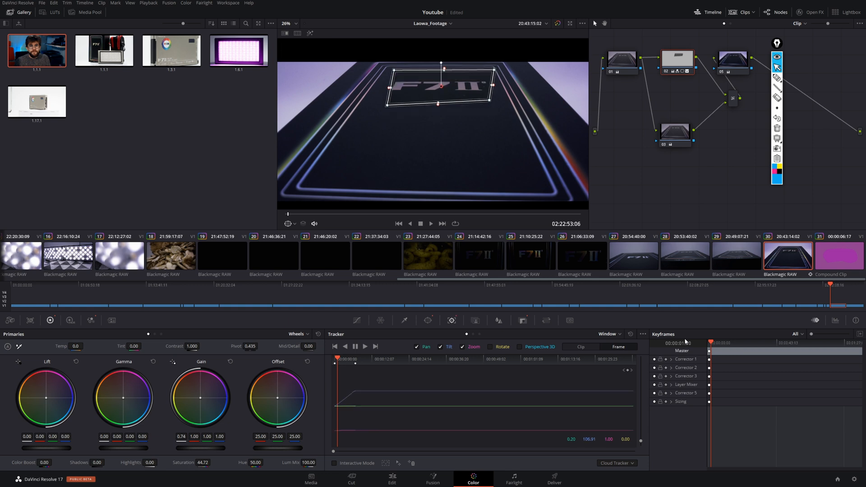
Delete the tracker keyframe at the end of the tracked section
click(643, 334)
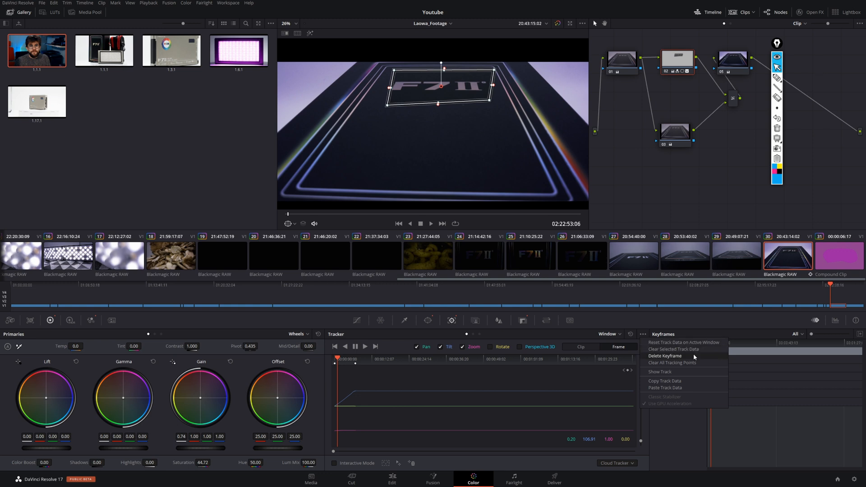
click(661, 354)
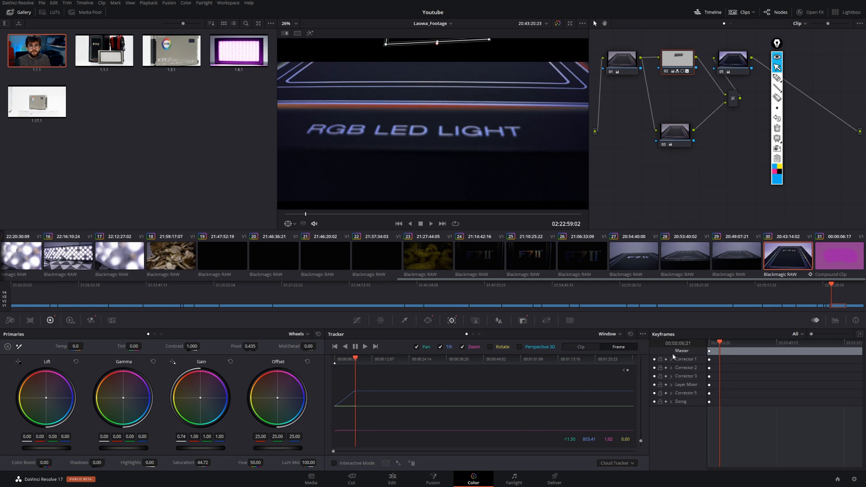
Clear all tracking points, delete the current tracker keyframe, and return the tracker playhead to the clip's first frame
click(642, 335)
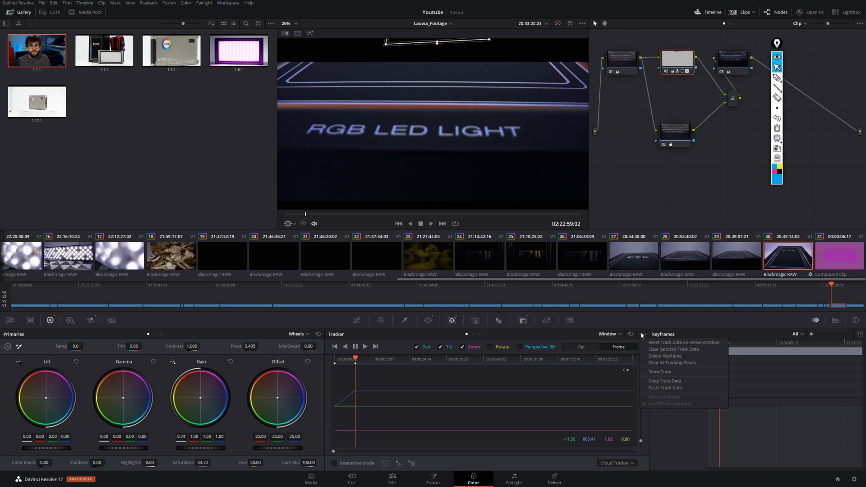
click(688, 363)
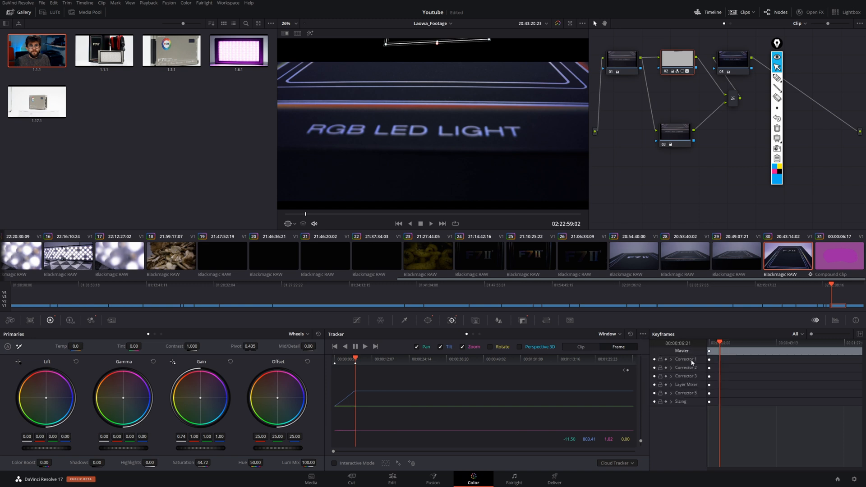
click(643, 334)
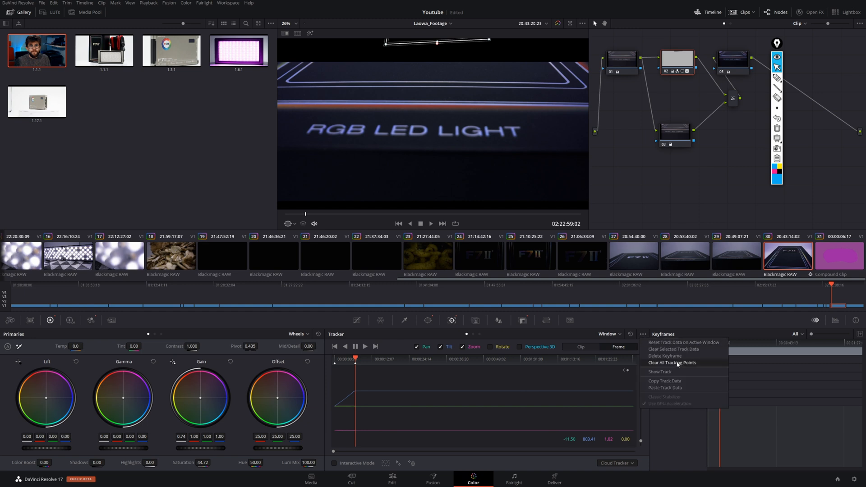
click(678, 356)
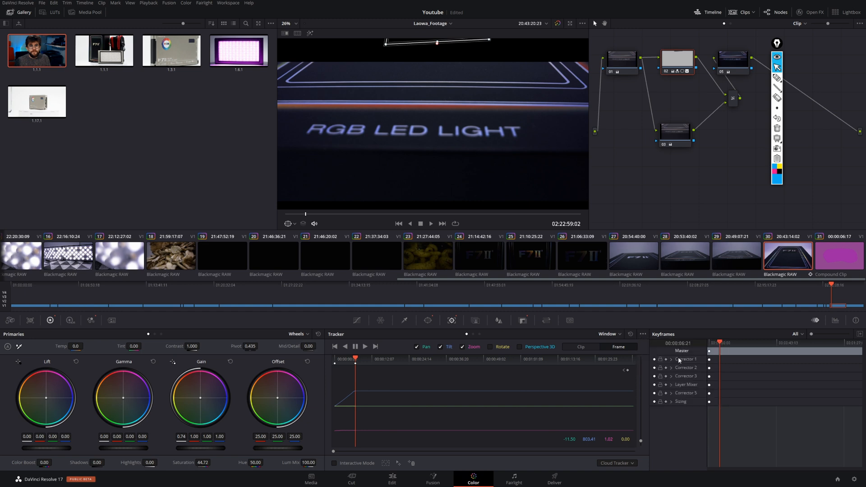
drag(348, 359, 333, 360)
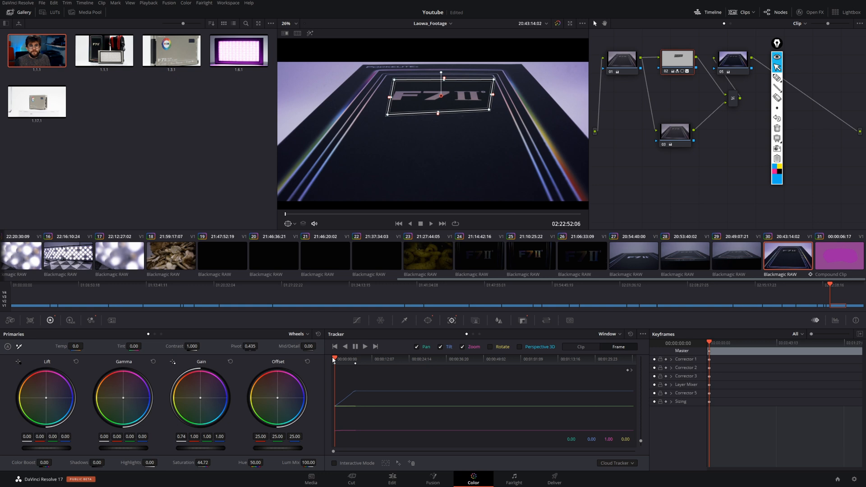
Mark example tracking points with blue pen dots around the F7 II lettering and draw a curved stroke at its end
click(777, 78)
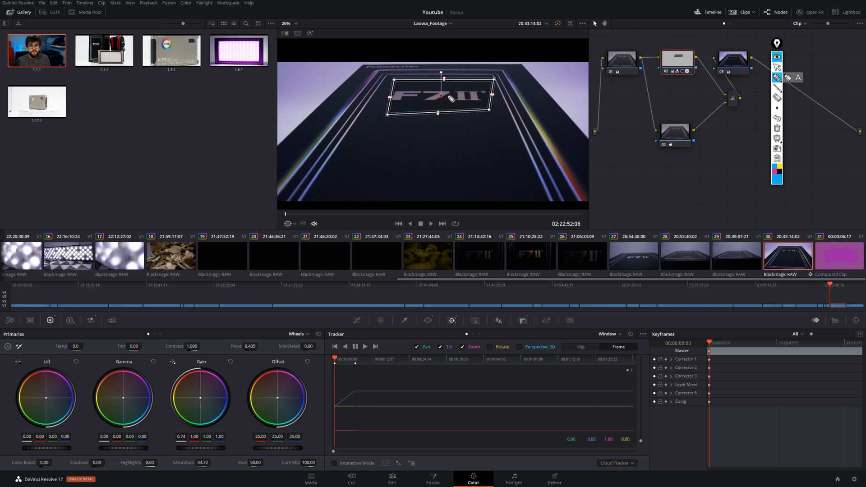
click(424, 91)
click(433, 90)
click(436, 90)
click(445, 89)
click(449, 90)
click(445, 95)
click(437, 101)
click(432, 102)
click(428, 102)
click(427, 99)
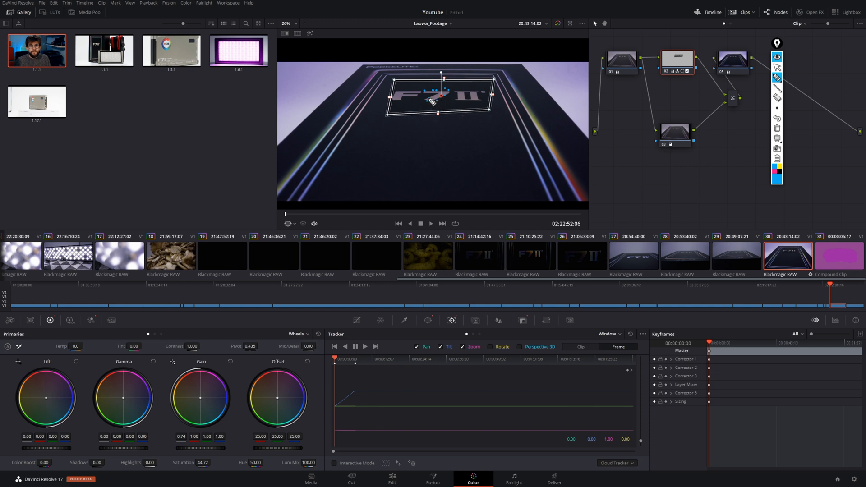
click(398, 92)
click(407, 91)
click(414, 91)
click(418, 91)
click(420, 92)
click(417, 95)
click(411, 95)
click(398, 102)
click(396, 100)
click(397, 95)
click(402, 93)
click(464, 93)
click(464, 100)
click(458, 102)
click(458, 99)
click(459, 95)
click(456, 92)
click(460, 91)
click(463, 91)
click(466, 91)
click(478, 90)
click(478, 93)
click(478, 96)
click(481, 100)
click(470, 100)
click(470, 97)
click(471, 94)
mouse_move(489, 95)
mouse_down()
mouse_move(477, 88)
mouse_move(488, 90)
mouse_up()
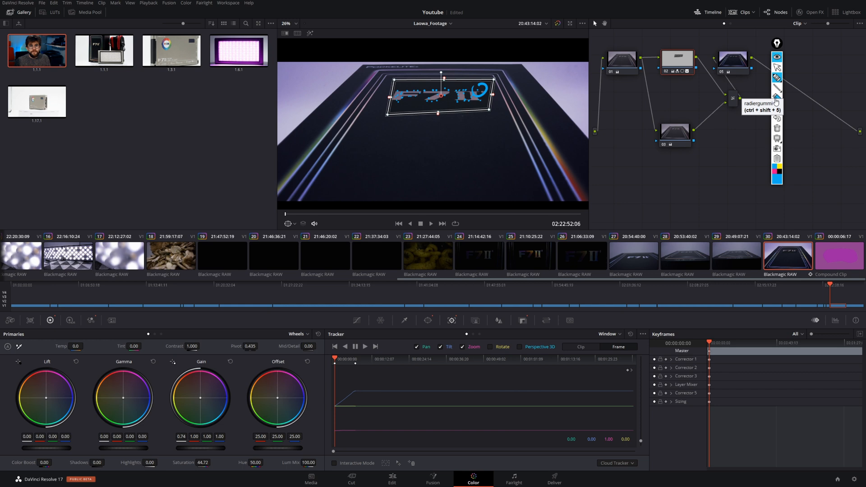
Clear the pen annotations and turn on the tracker's Interactive Mode, switching it off and on again
click(776, 101)
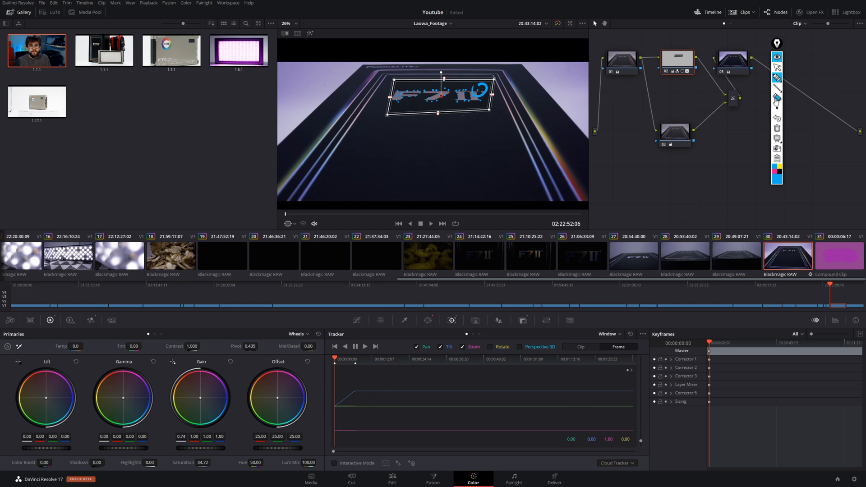
click(778, 69)
click(334, 464)
click(777, 129)
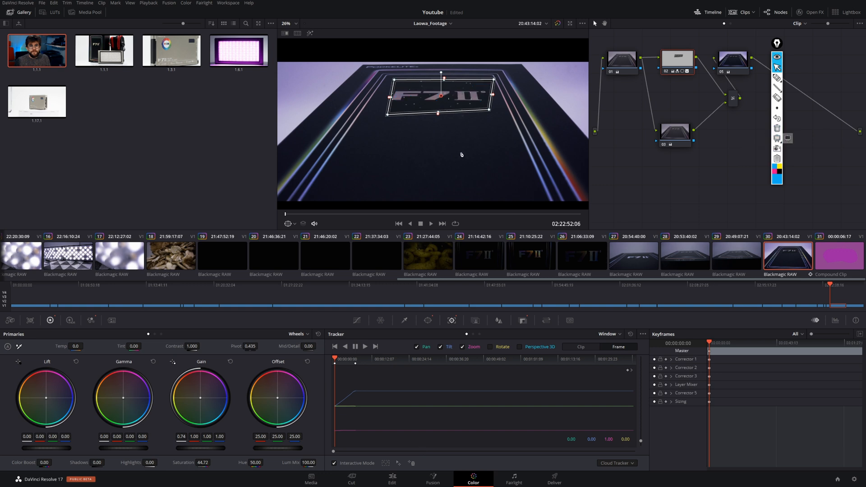
click(336, 465)
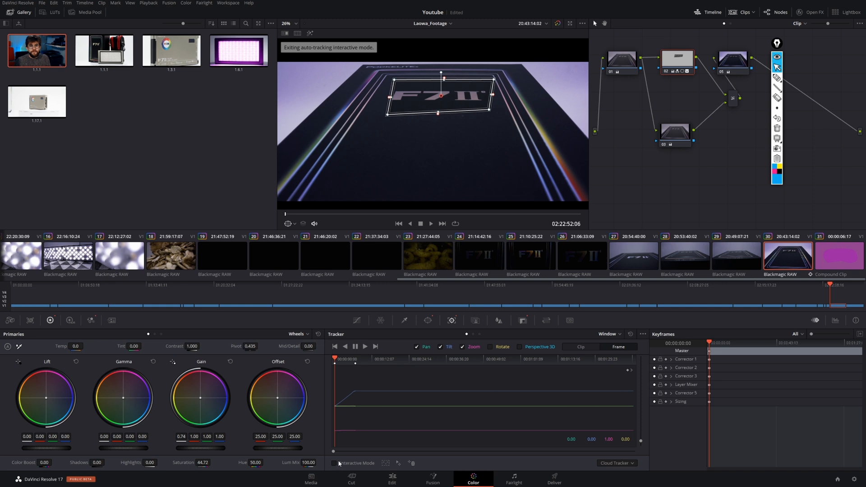
click(337, 464)
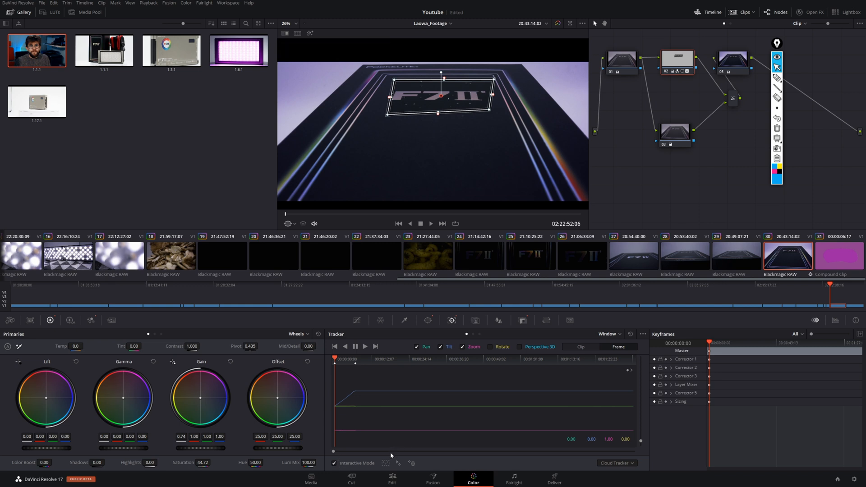
Insert tracking features over the F7 II lettering, select the area around the II, and delete the features inside it
click(397, 463)
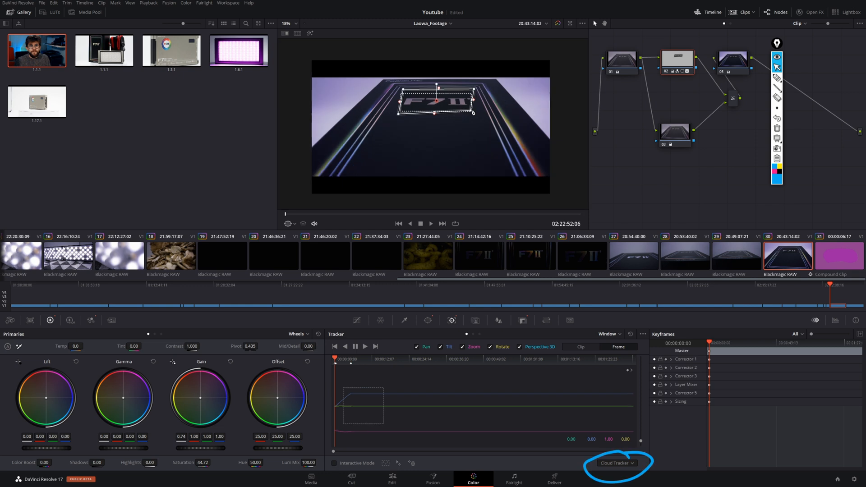
click(387, 463)
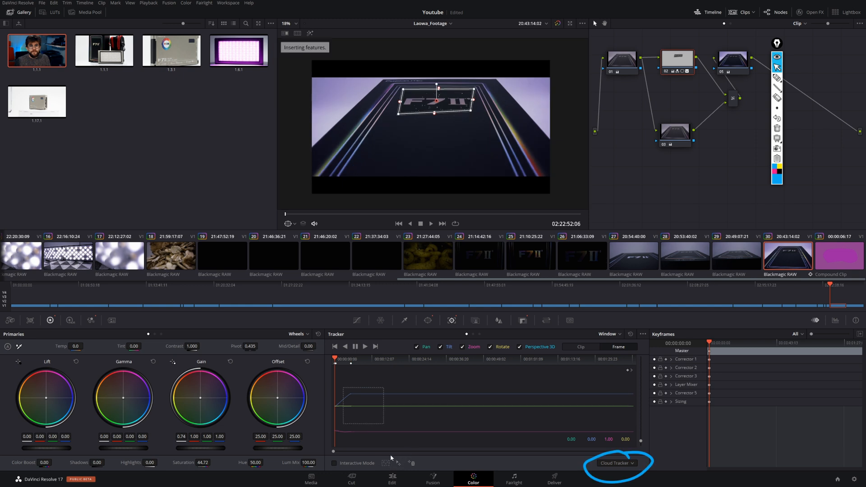
drag(443, 88, 475, 116)
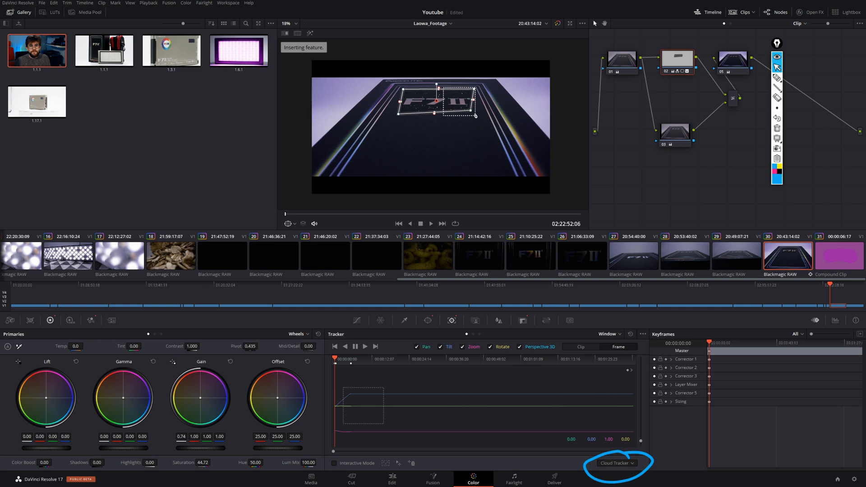
click(412, 464)
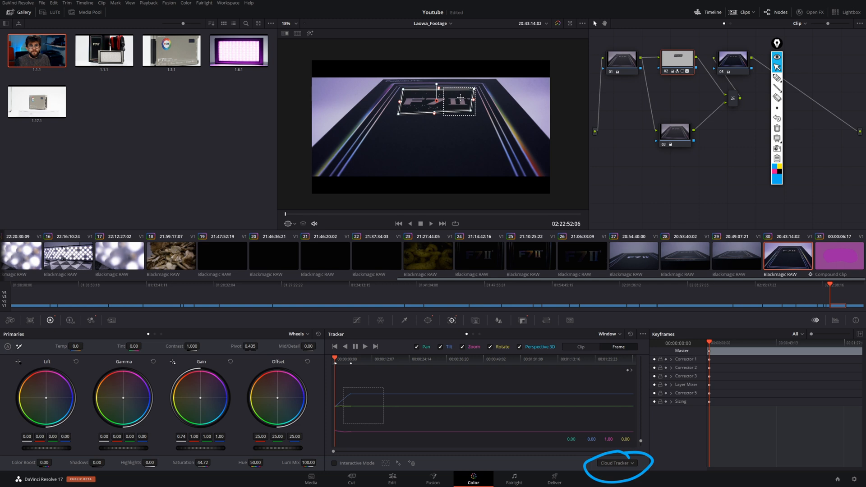
click(643, 334)
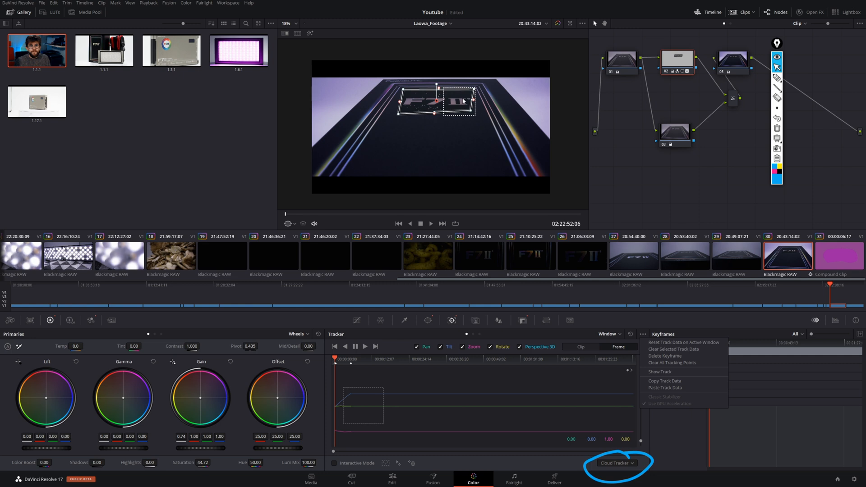
key(Escape)
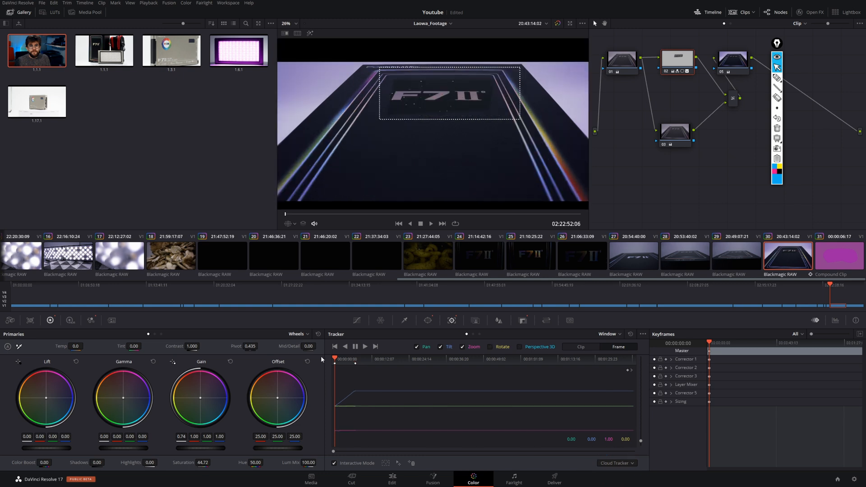
Circle the tracker type setting with the blue pen and change it to Point Tracker
click(777, 78)
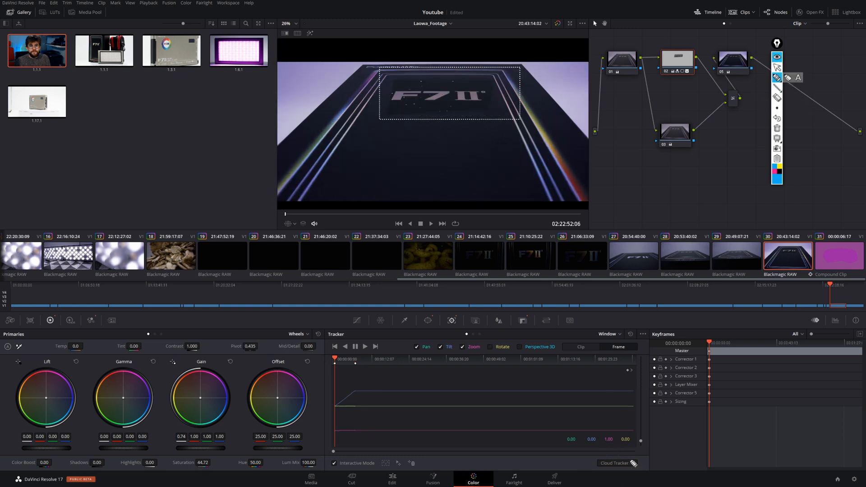
mouse_move(632, 457)
mouse_down()
mouse_move(610, 455)
mouse_move(590, 475)
mouse_move(650, 470)
mouse_move(621, 453)
mouse_up()
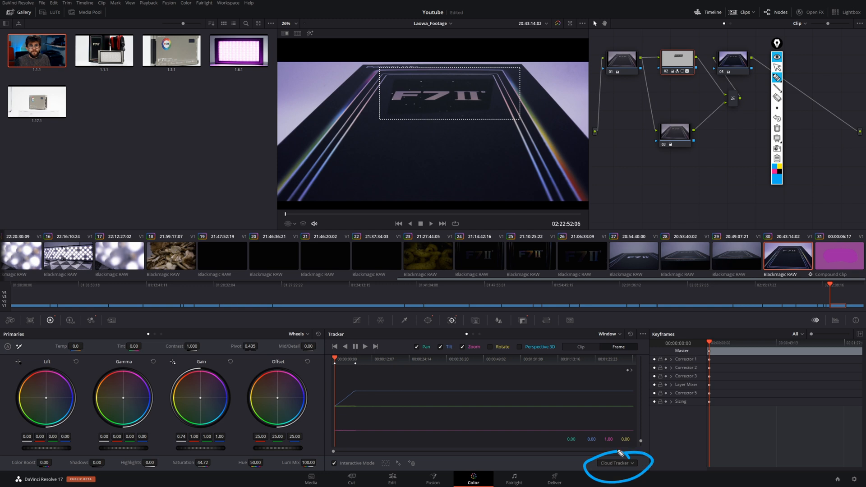
click(776, 68)
click(632, 464)
click(625, 480)
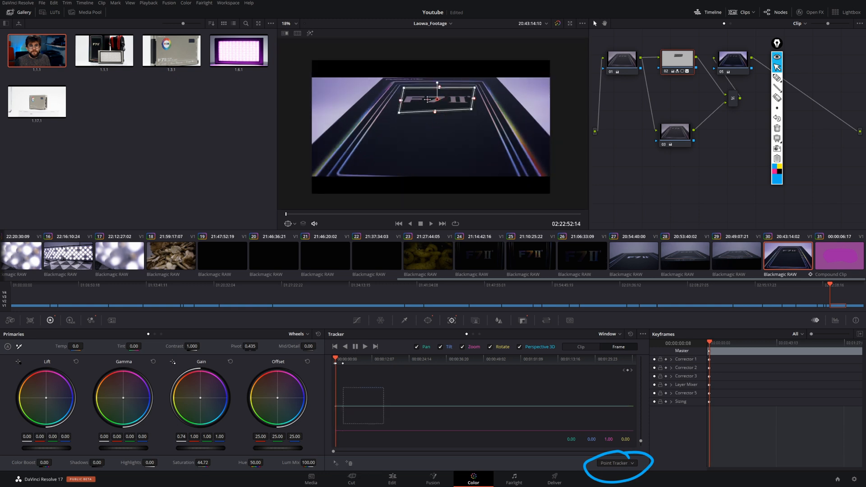
Add point trackers on the F7 II lettering inside the window and track the window forward
click(407, 97)
click(337, 464)
drag(434, 129, 466, 95)
click(336, 464)
drag(431, 128, 439, 102)
click(365, 347)
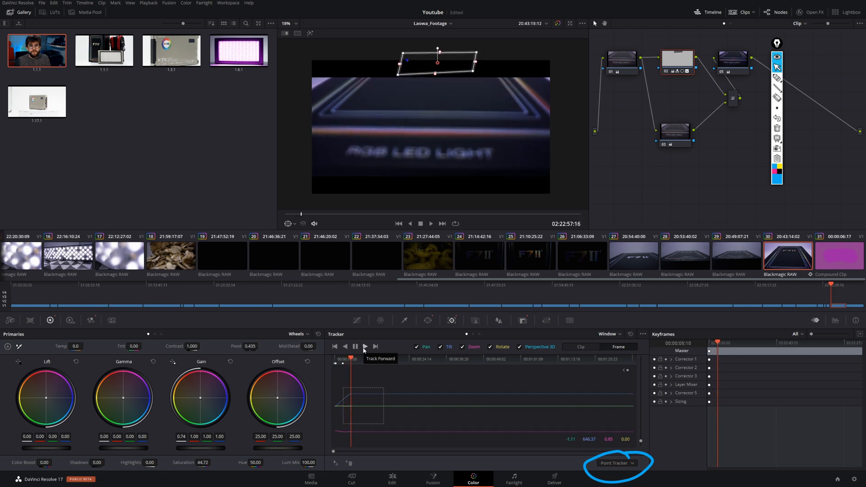
Return to the first frame, add and reposition point trackers on both ends of the lettering, and delete the one on the F
click(332, 359)
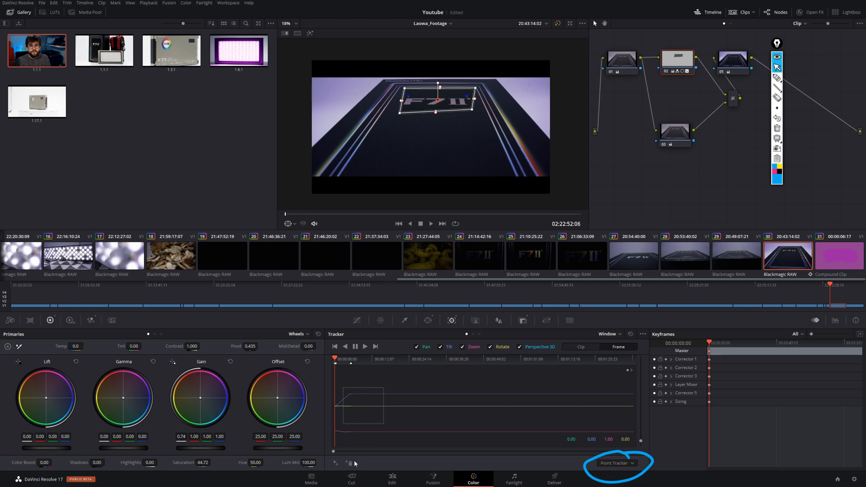
drag(467, 96, 470, 93)
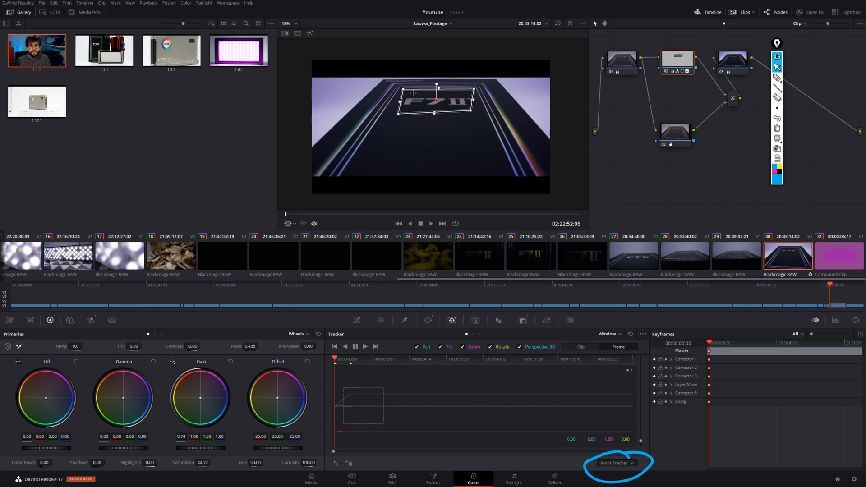
click(338, 461)
drag(442, 121, 465, 98)
click(337, 463)
drag(410, 99, 408, 98)
click(336, 463)
drag(465, 100, 468, 97)
click(408, 98)
key(Delete)
Switch the tracker type back to Cloud Tracker
click(632, 464)
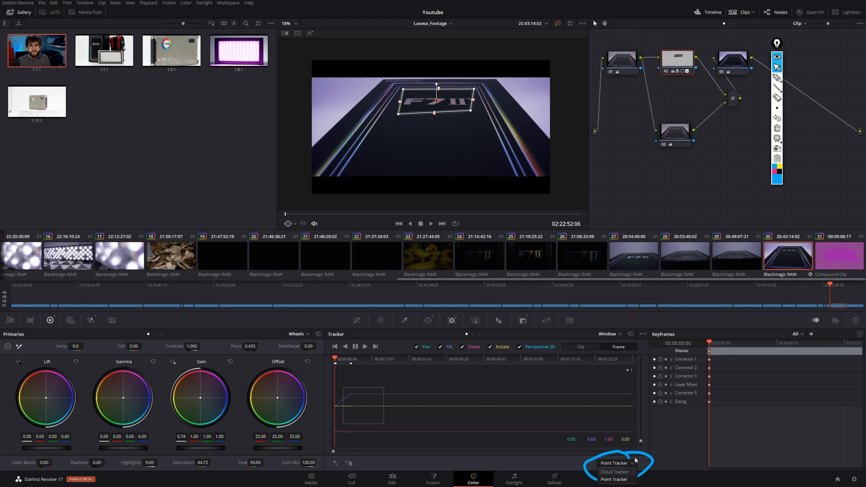
click(626, 472)
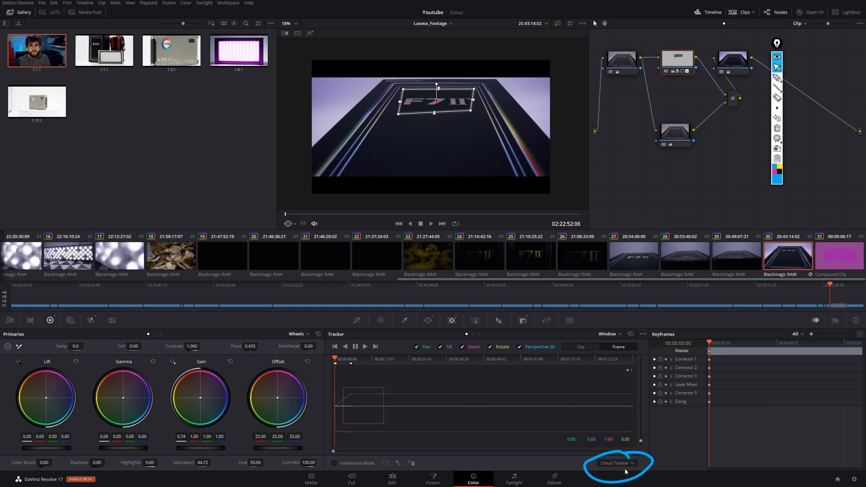
click(625, 463)
click(623, 471)
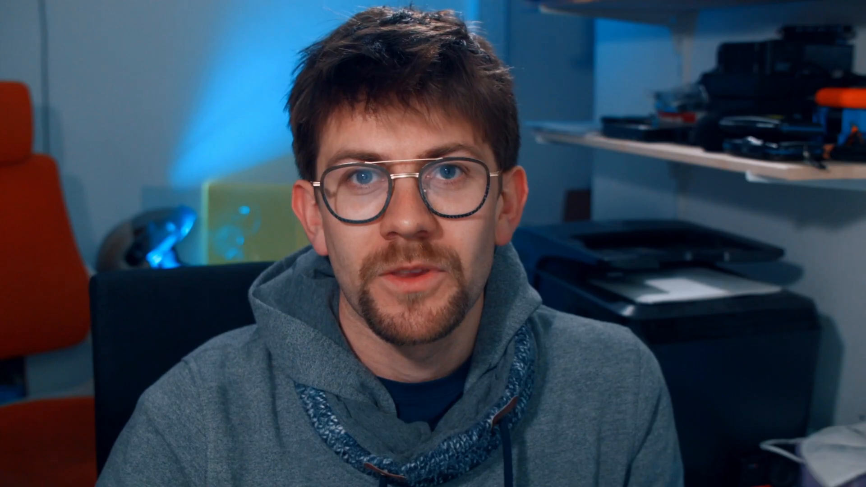